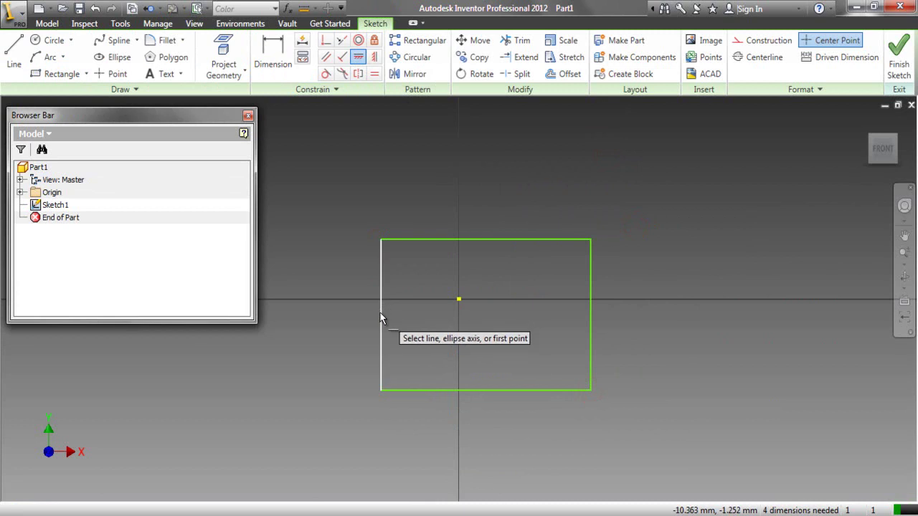
Step: Center the rectangle on the origin by aligning its left edge's midpoint horizontally and its top edge's midpoint vertically with the origin
{"action": "left_click", "coordinate": [381, 314]}
{"action": "left_click", "coordinate": [458, 300]}
{"action": "left_click", "coordinate": [374, 58]}
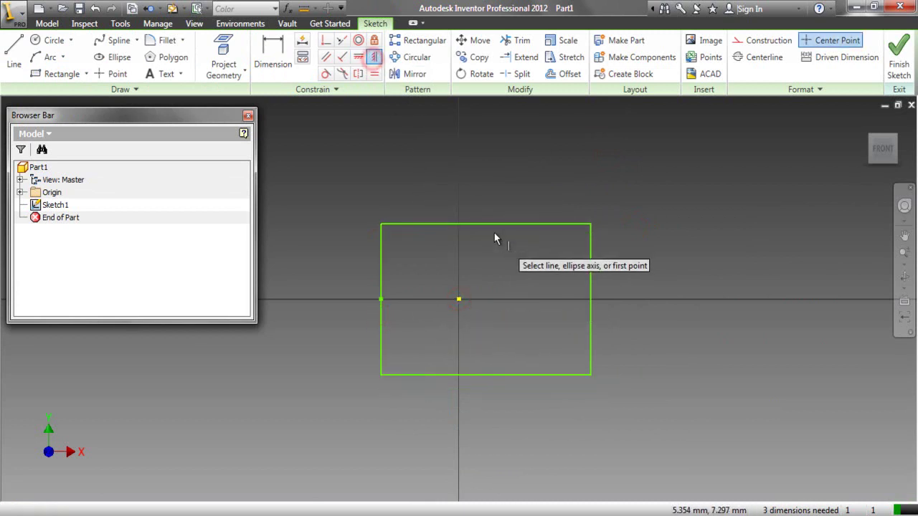
{"action": "left_click", "coordinate": [485, 225]}
{"action": "left_click", "coordinate": [459, 299]}
Step: Dimension the rectangle's width at 50 mm
{"action": "right_click", "coordinate": [464, 148]}
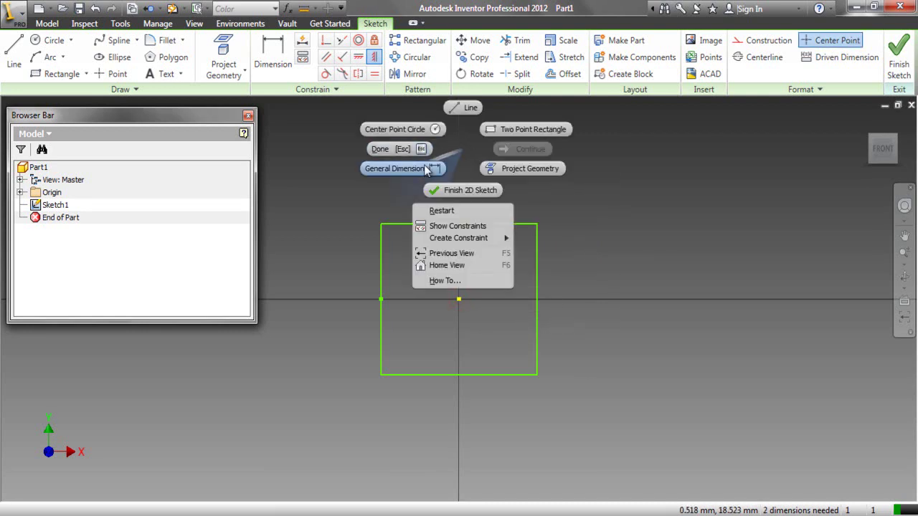
{"action": "left_click", "coordinate": [423, 170]}
{"action": "left_click", "coordinate": [429, 226]}
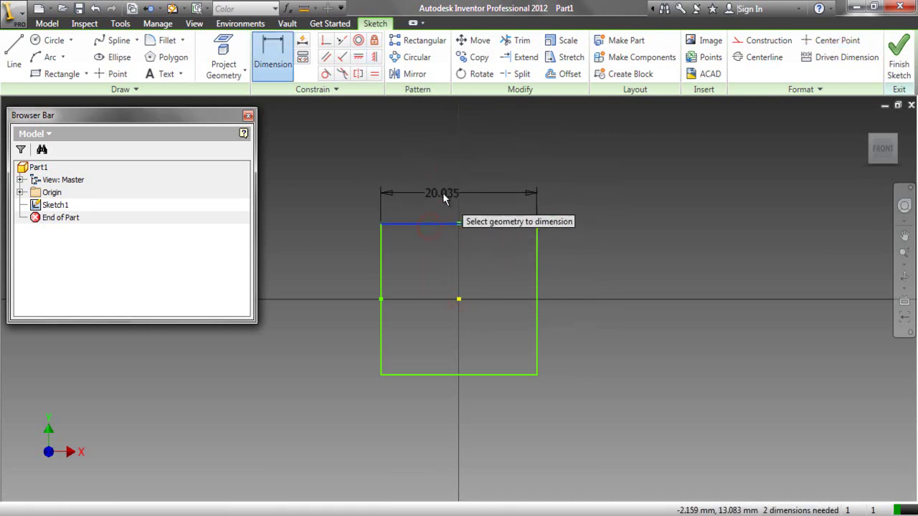
{"action": "left_click", "coordinate": [442, 193]}
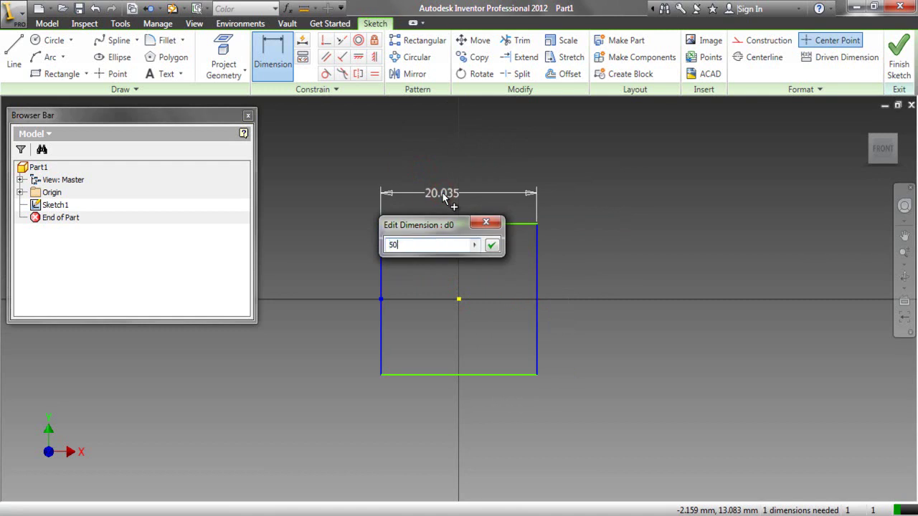
{"action": "left_click", "coordinate": [491, 246]}
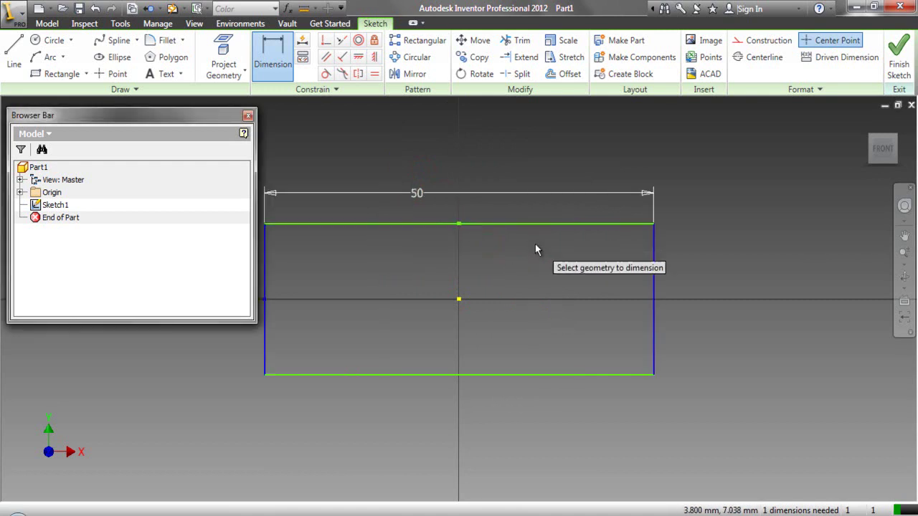
Step: Dimension the rectangle's height so it is linked to the 50 mm width dimension, and finish the sketch
{"action": "scroll", "coordinate": [534, 238], "scroll_direction": "down", "scroll_amount": 2}
{"action": "left_click", "coordinate": [375, 260]}
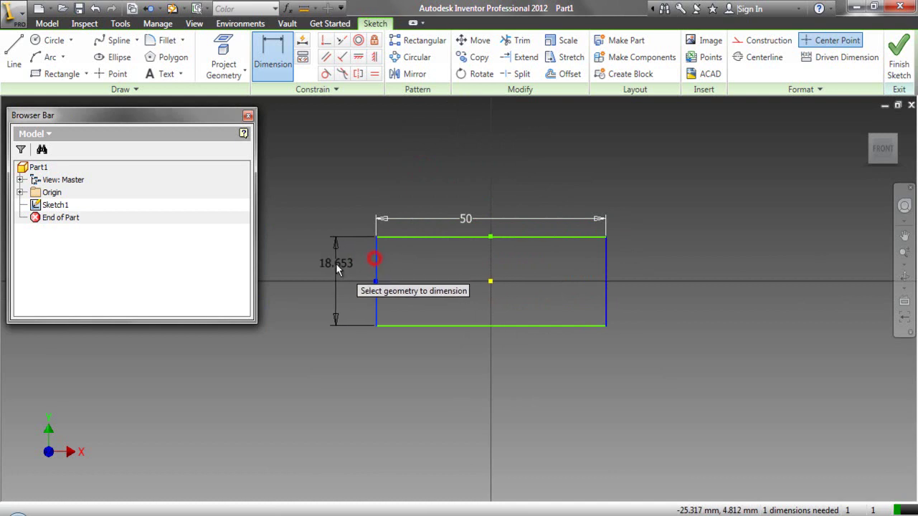
{"action": "left_click", "coordinate": [334, 262]}
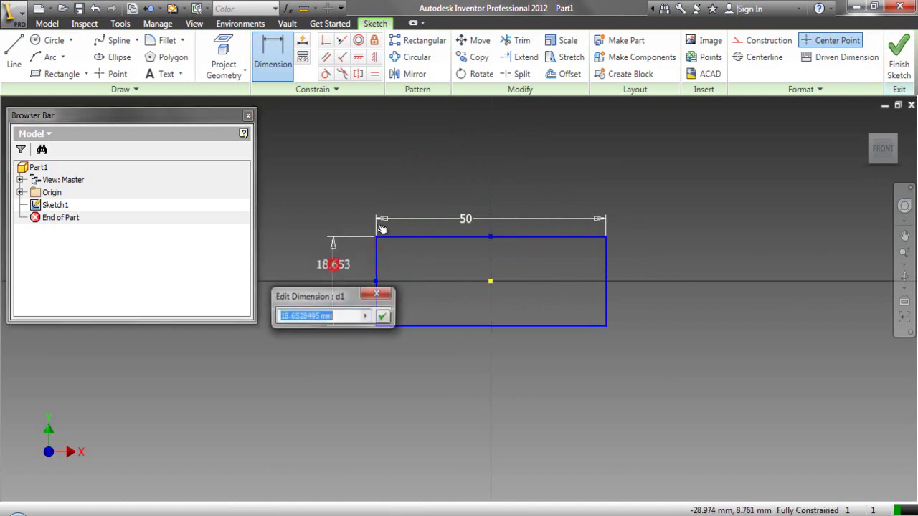
{"action": "left_click", "coordinate": [383, 318]}
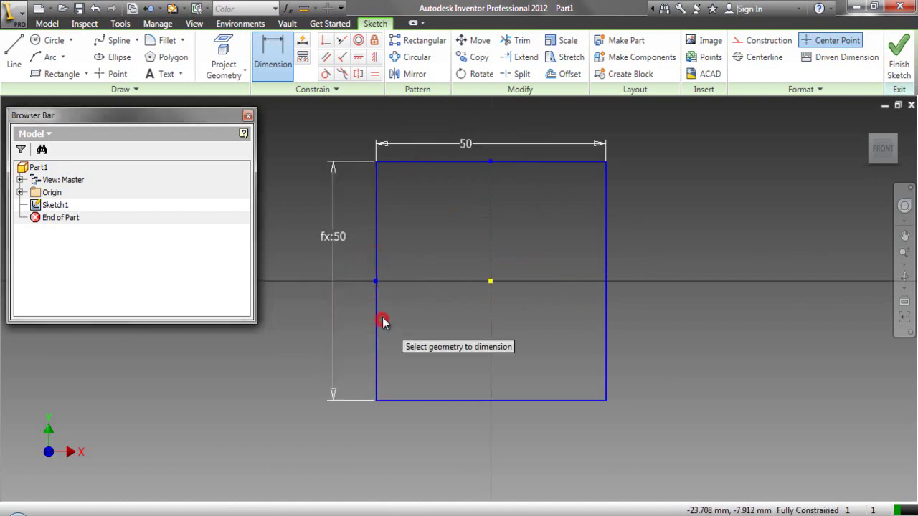
{"action": "left_click", "coordinate": [905, 66]}
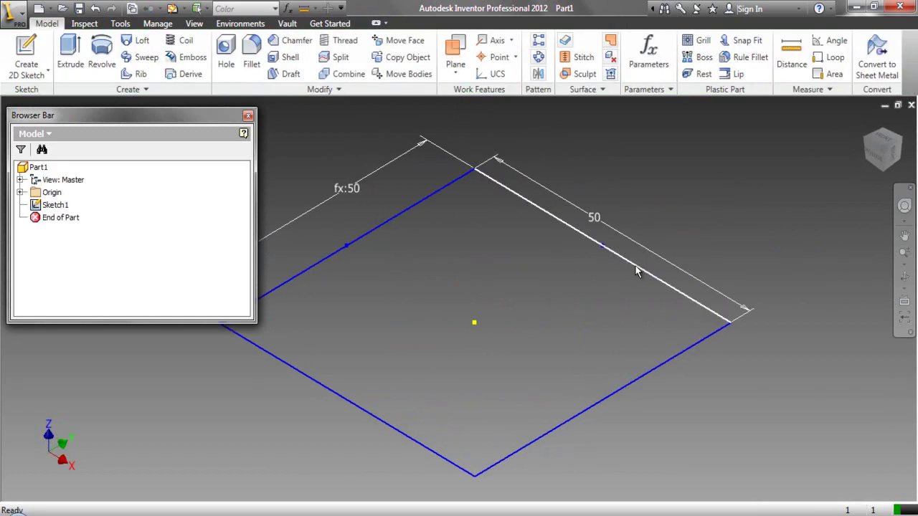
Step: Extrude the square profile symmetrically by 6 mm as a new solid
{"action": "left_click", "coordinate": [647, 247]}
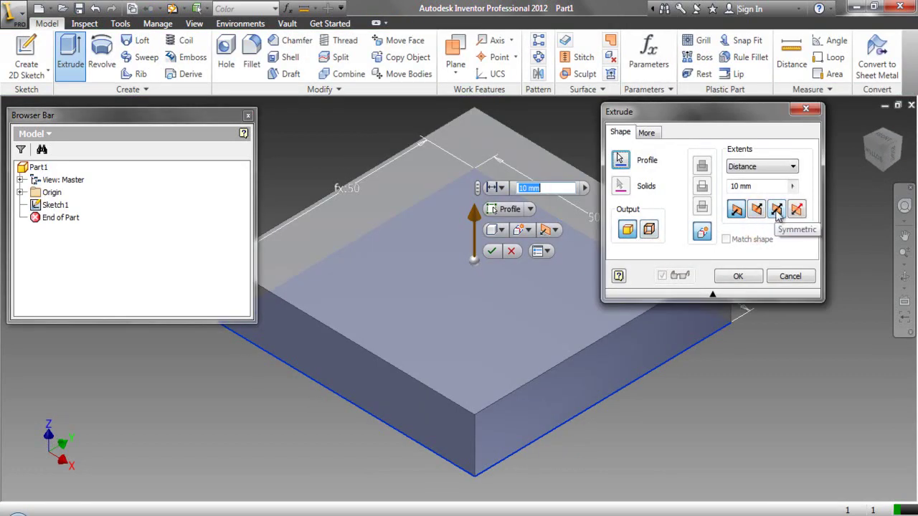
{"action": "left_click", "coordinate": [778, 210]}
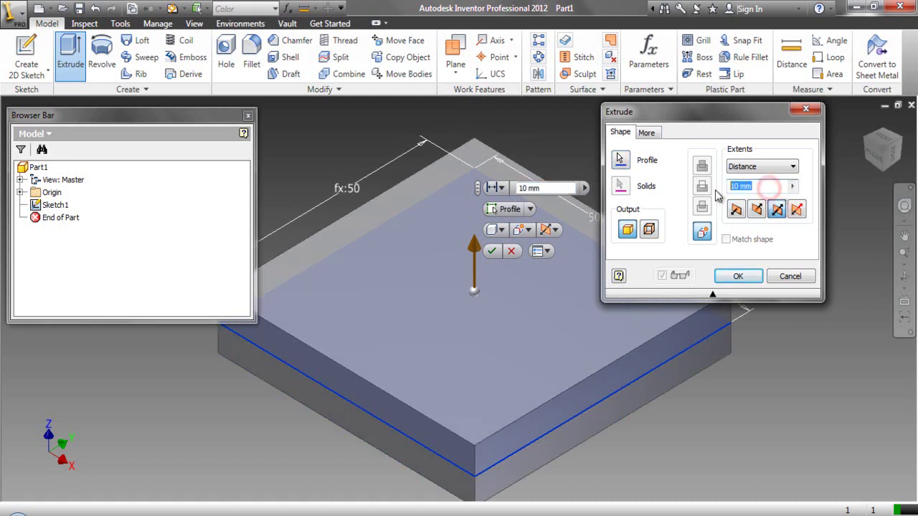
{"action": "left_click", "coordinate": [740, 276]}
Step: Orient the plate to an isometric view showing its front face and apply the Beige (PC) color
{"action": "left_click", "coordinate": [876, 149]}
{"action": "left_click", "coordinate": [875, 149]}
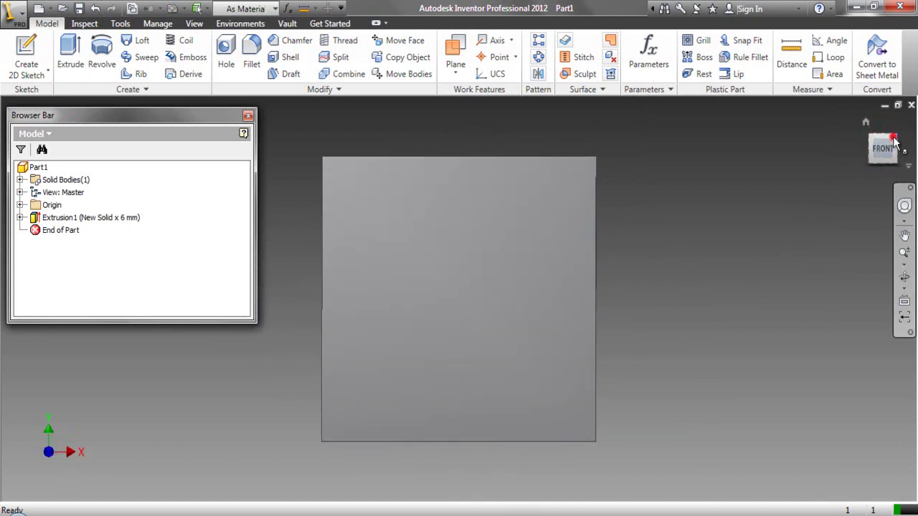
{"action": "left_click", "coordinate": [893, 138]}
{"action": "left_click", "coordinate": [240, 9]}
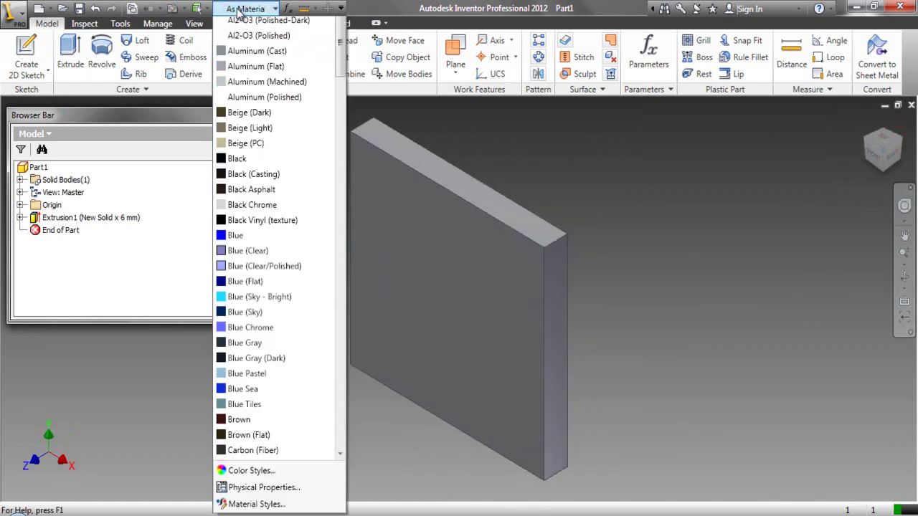
{"action": "left_click", "coordinate": [248, 163]}
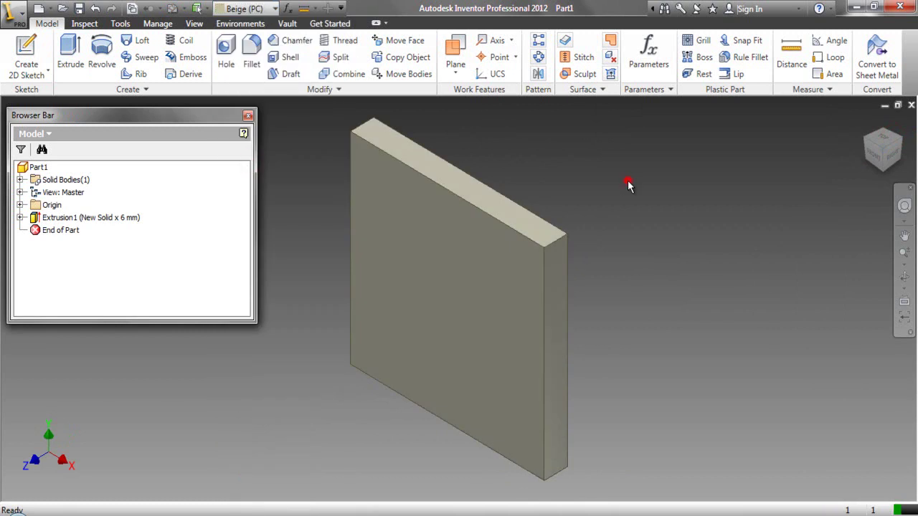
Step: Set the current isometric view as the part's home view
{"action": "right_click", "coordinate": [865, 126]}
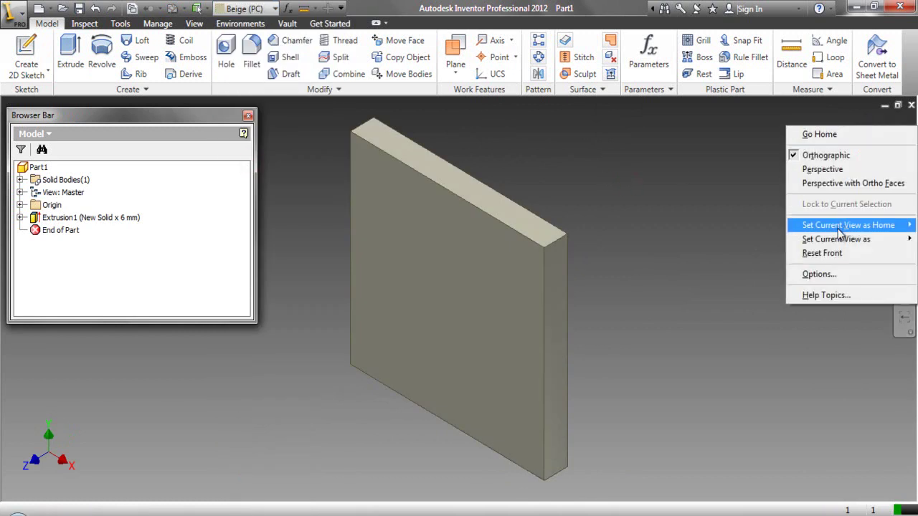
{"action": "mouse_move", "coordinate": [839, 227]}
{"action": "left_click", "coordinate": [751, 237]}
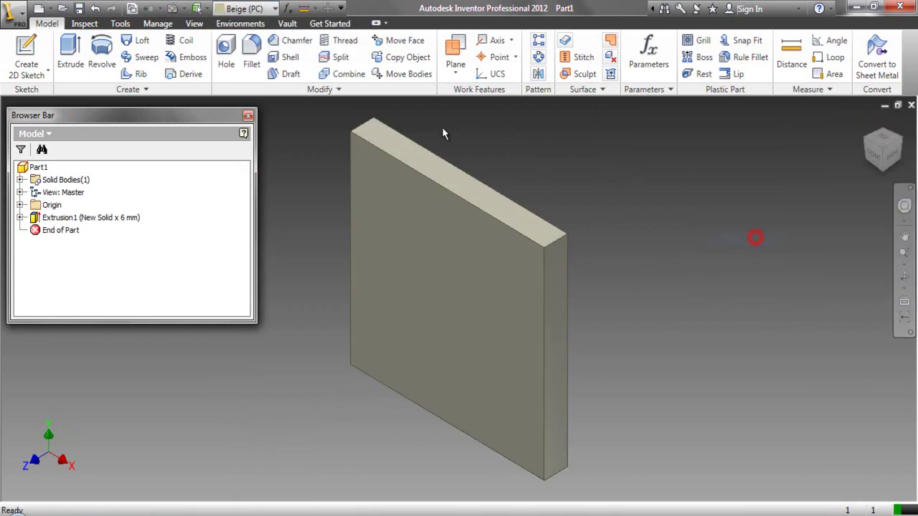
Step: Save the part as Truss Flange inside a new folder named Truss Flange
{"action": "left_click", "coordinate": [79, 8]}
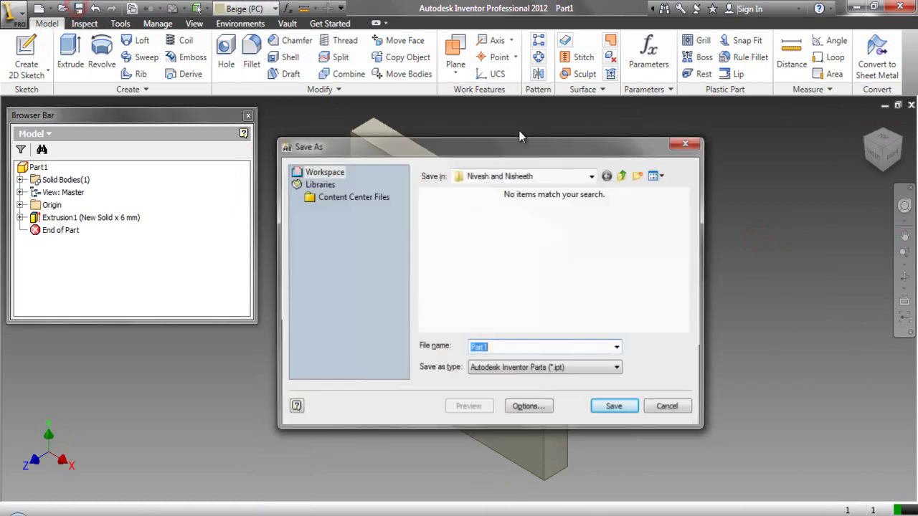
{"action": "left_click", "coordinate": [640, 175]}
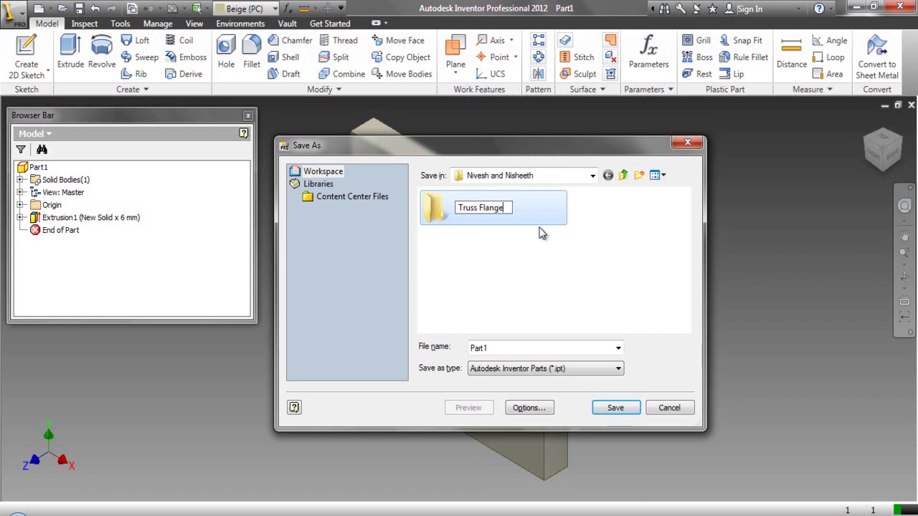
{"action": "left_click", "coordinate": [541, 270]}
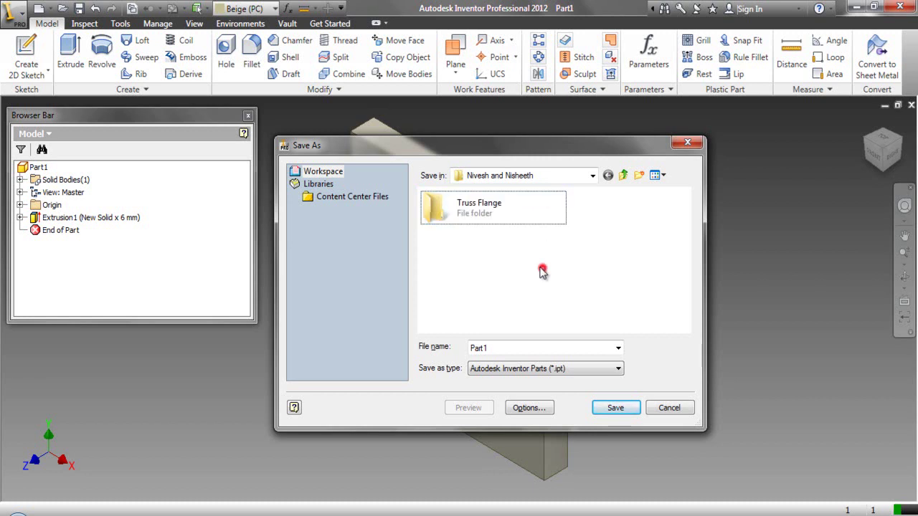
{"action": "double_click", "coordinate": [484, 209]}
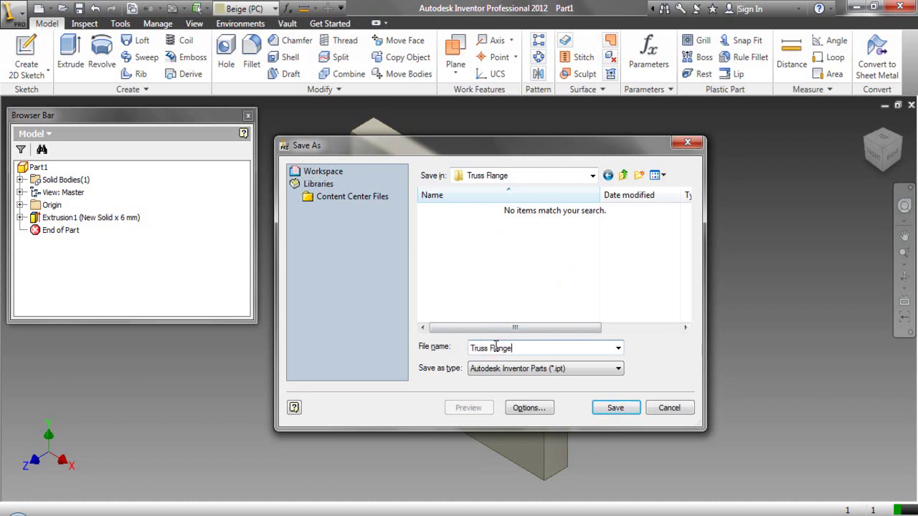
{"action": "left_click", "coordinate": [614, 408]}
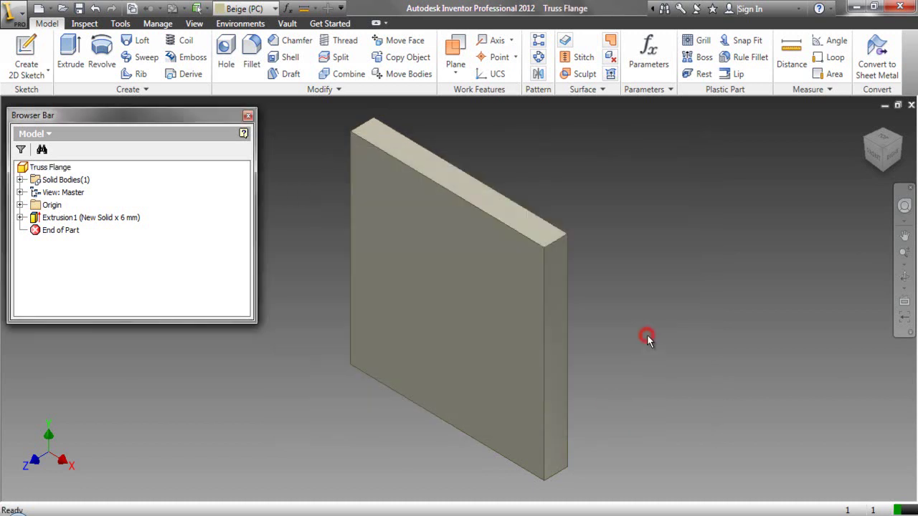
Step: Create a sketch on the plate's front face and project the face's outline into it
{"action": "left_click", "coordinate": [455, 266]}
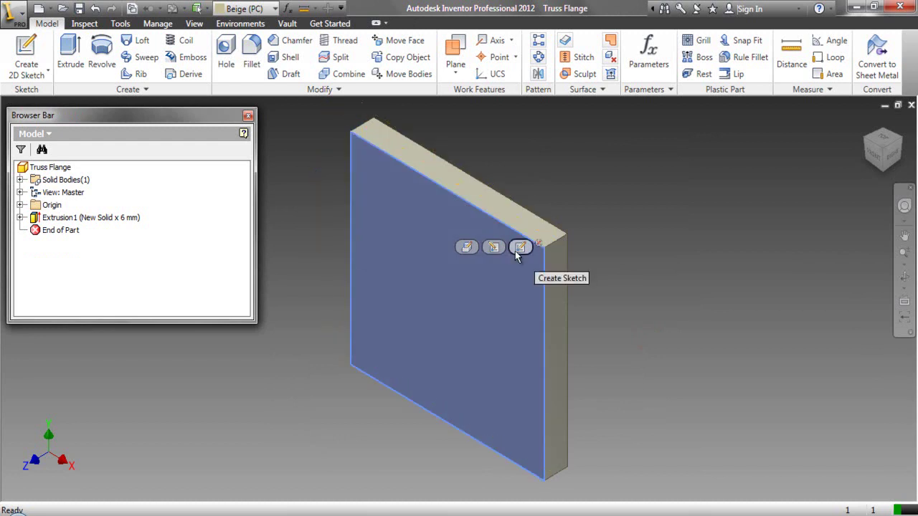
{"action": "left_click", "coordinate": [516, 249]}
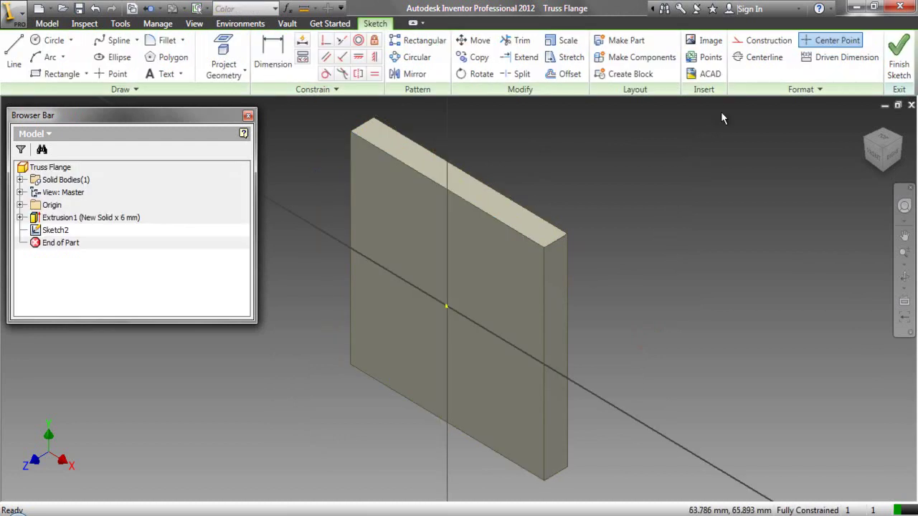
{"action": "left_click", "coordinate": [876, 155]}
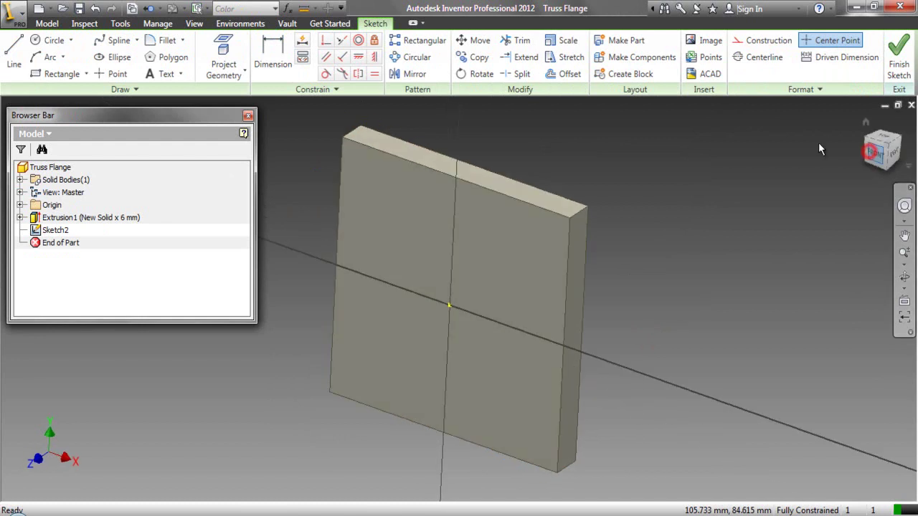
{"action": "left_click", "coordinate": [223, 63]}
{"action": "left_click", "coordinate": [372, 213]}
{"action": "right_click", "coordinate": [746, 144]}
{"action": "left_click", "coordinate": [699, 148]}
Step: Set the sketch line color to White
{"action": "left_click", "coordinate": [787, 91]}
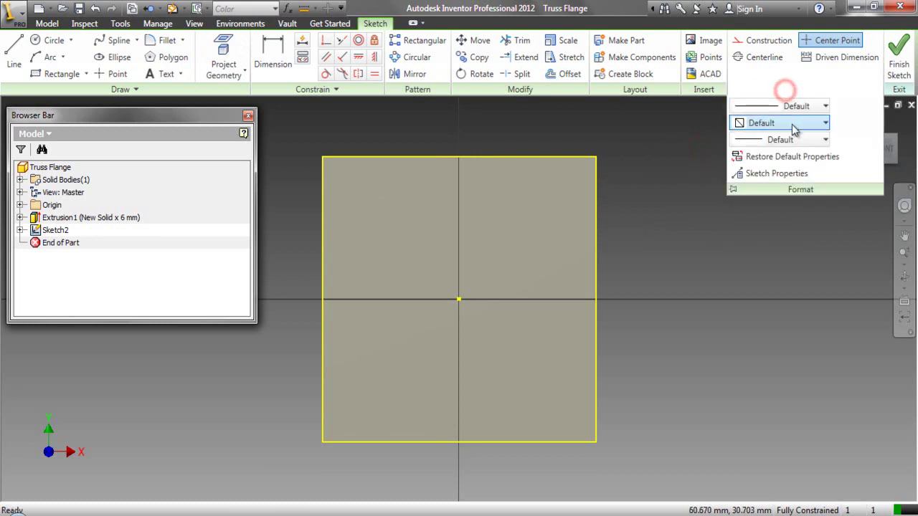
{"action": "left_click", "coordinate": [789, 122]}
{"action": "left_click", "coordinate": [764, 262]}
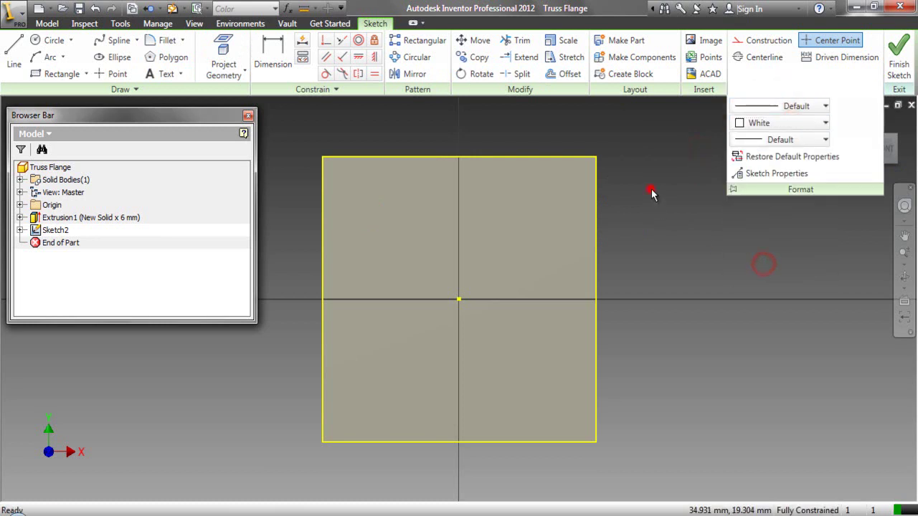
Step: Offset the projected square outline inward and dimension the gap at 5 mm
{"action": "left_click", "coordinate": [556, 75]}
{"action": "left_click", "coordinate": [541, 157]}
{"action": "left_click", "coordinate": [539, 174]}
{"action": "right_click", "coordinate": [672, 178]}
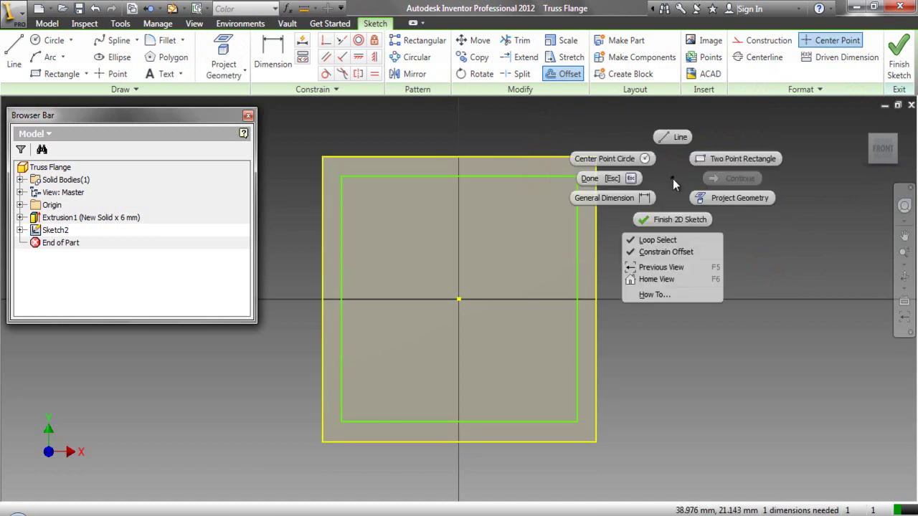
{"action": "left_click", "coordinate": [628, 199]}
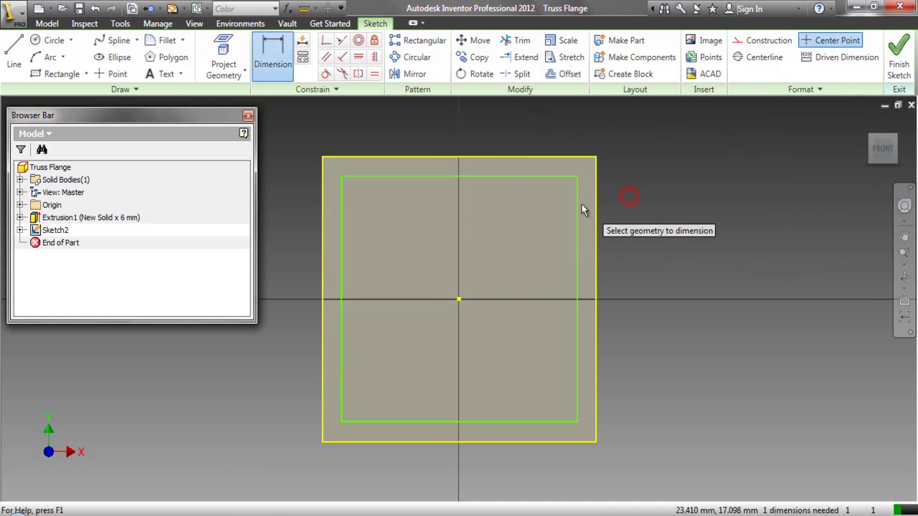
{"action": "left_click", "coordinate": [577, 207]}
{"action": "left_click", "coordinate": [595, 210]}
{"action": "left_click", "coordinate": [622, 208]}
{"action": "type", "text": "5"}
{"action": "key", "text": "Return"}
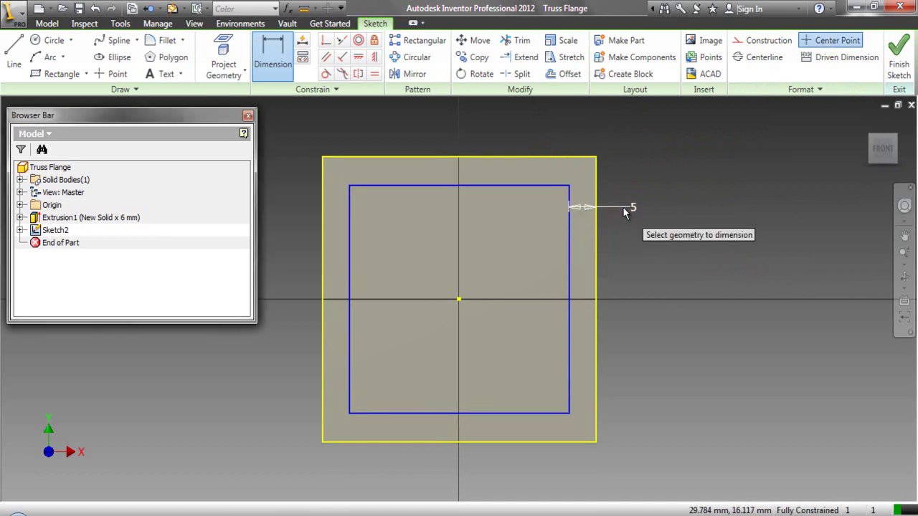
Step: Draw a diagonal line across the inner square from its upper-left corner to its lower-right corner
{"action": "right_click", "coordinate": [643, 166]}
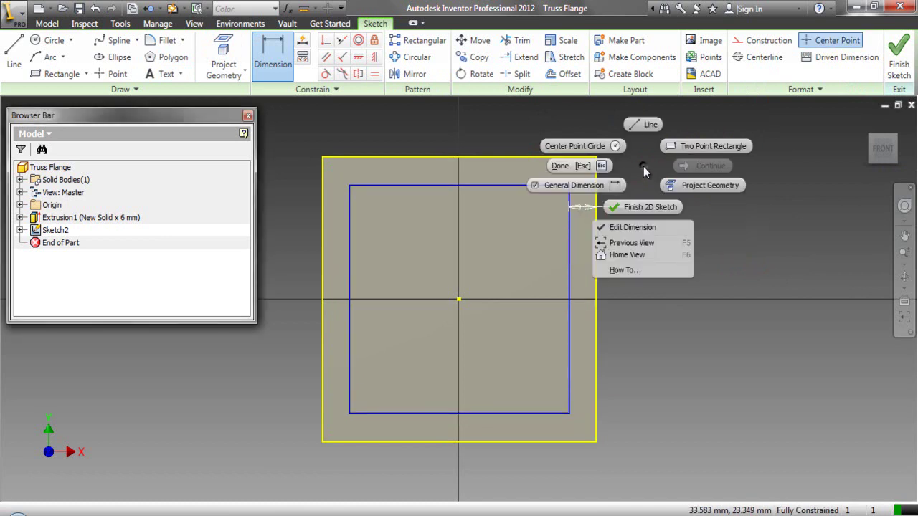
{"action": "left_click", "coordinate": [638, 122]}
{"action": "left_click", "coordinate": [349, 187]}
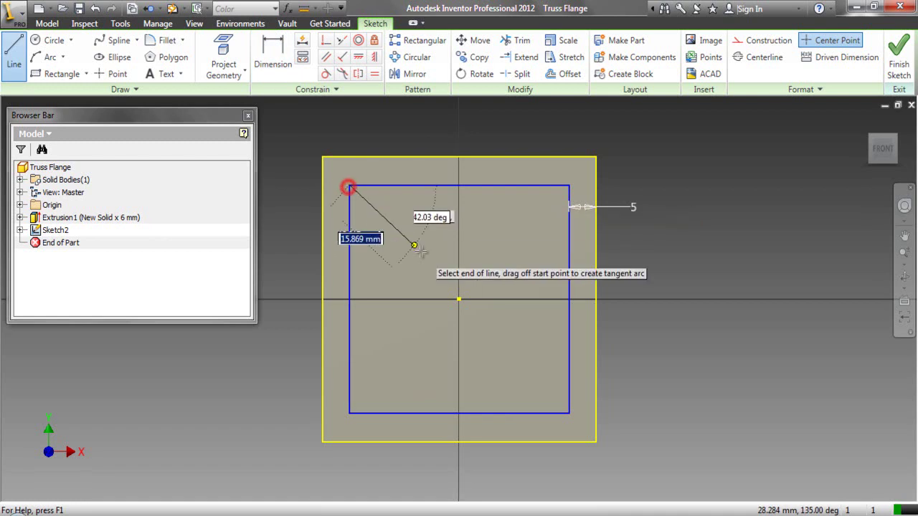
{"action": "left_click", "coordinate": [566, 412]}
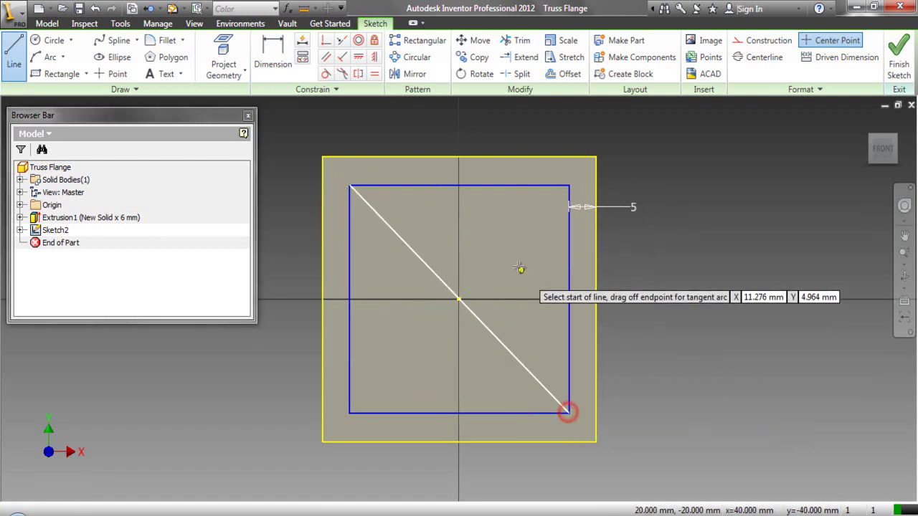
{"action": "right_click", "coordinate": [514, 259]}
{"action": "left_click", "coordinate": [471, 260]}
Step: Offset the diagonal line once to each side to make two parallel lines
{"action": "left_click", "coordinate": [565, 74]}
{"action": "left_click", "coordinate": [434, 273]}
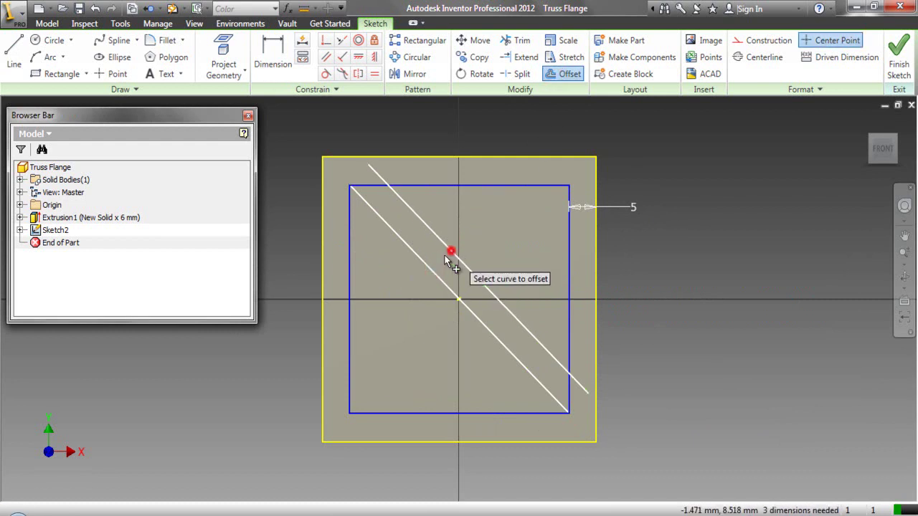
{"action": "left_click", "coordinate": [416, 286]}
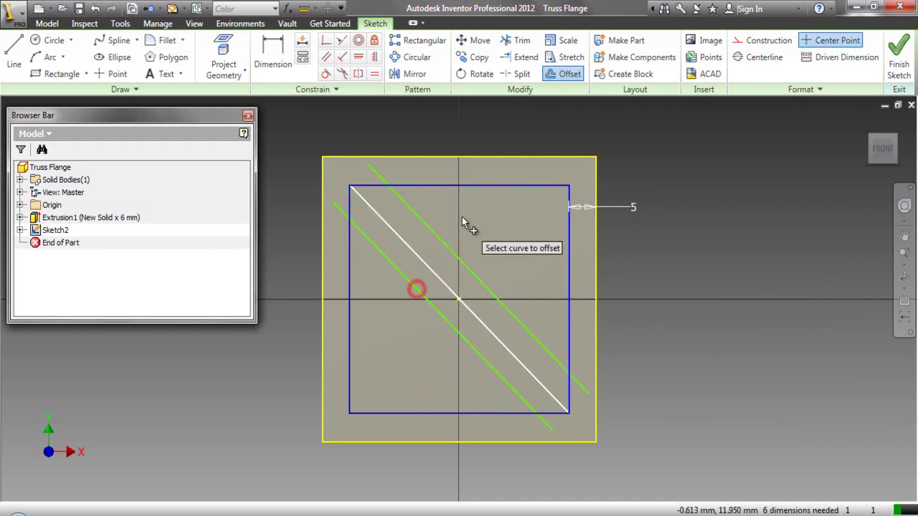
Step: Dimension the distance between the two offset diagonal lines and link it to the frame's 5 mm gap dimension
{"action": "right_click", "coordinate": [464, 207]}
{"action": "left_click", "coordinate": [429, 228]}
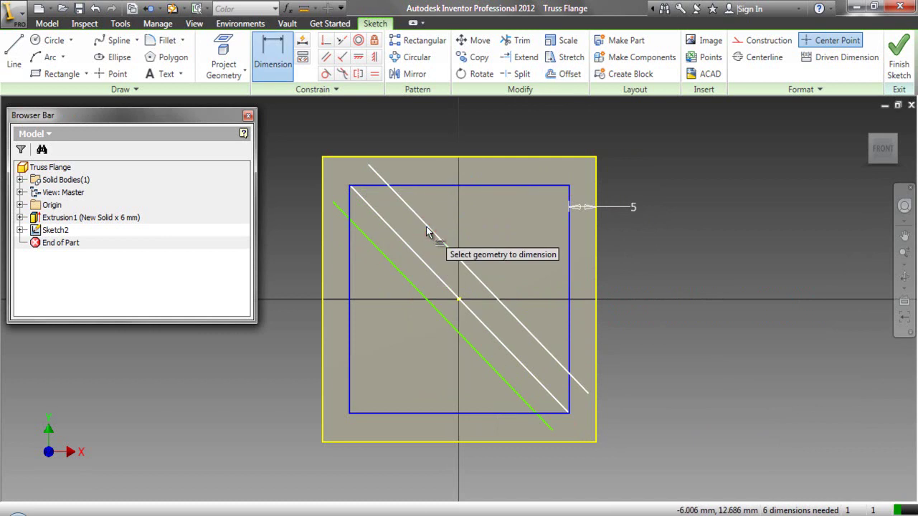
{"action": "left_click", "coordinate": [432, 230]}
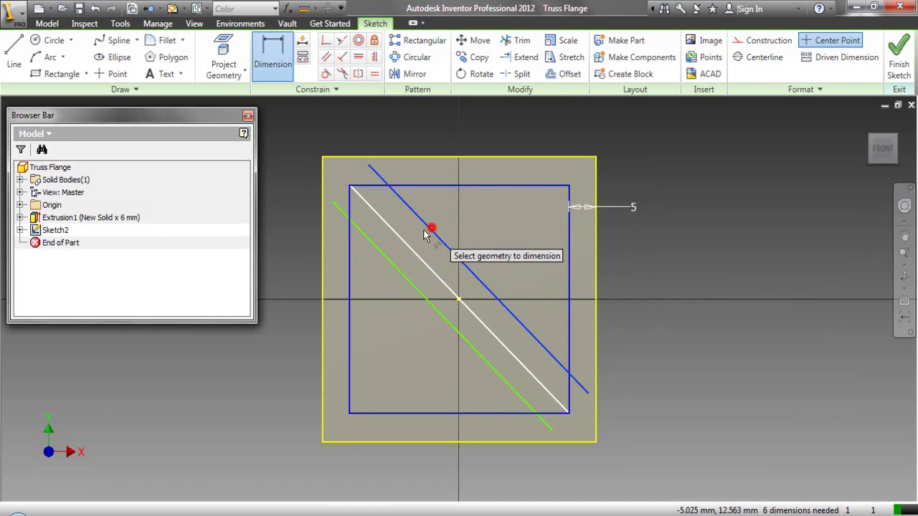
{"action": "left_click", "coordinate": [395, 267]}
{"action": "left_click", "coordinate": [405, 262]}
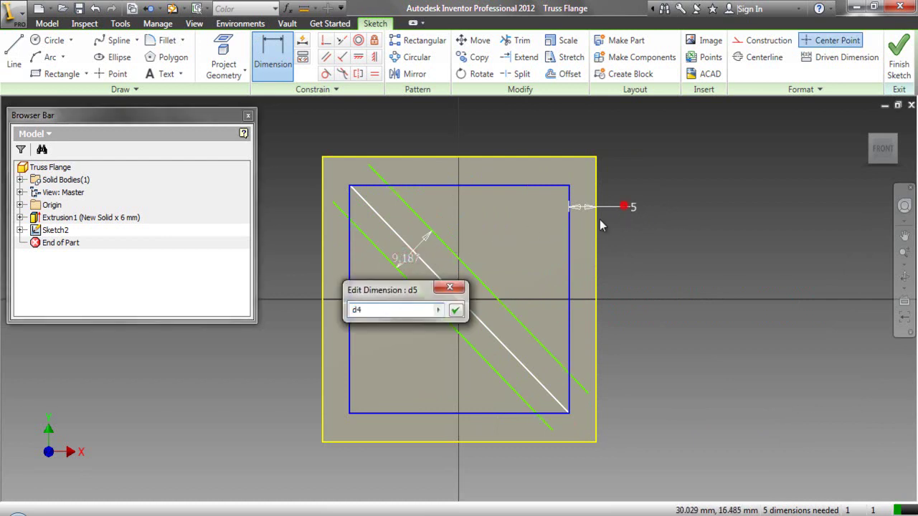
{"action": "left_click", "coordinate": [454, 311]}
{"action": "right_click", "coordinate": [507, 238]}
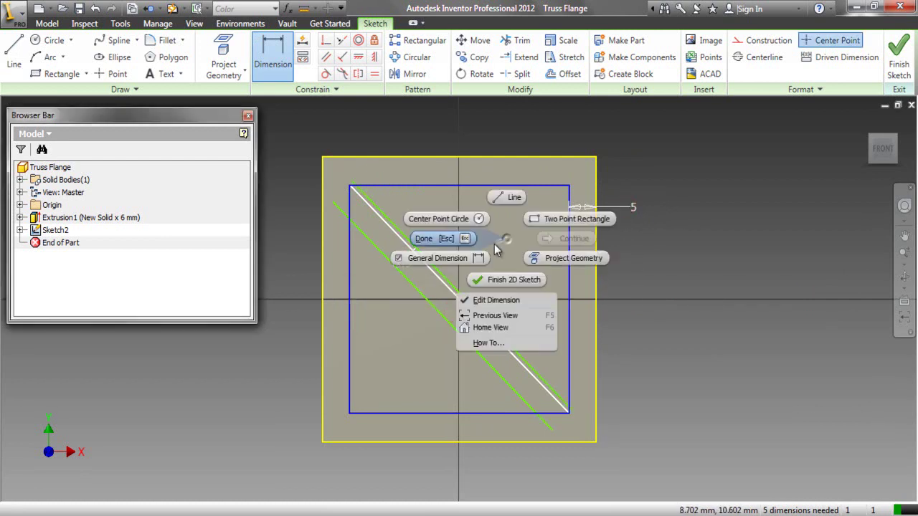
{"action": "left_click", "coordinate": [453, 239]}
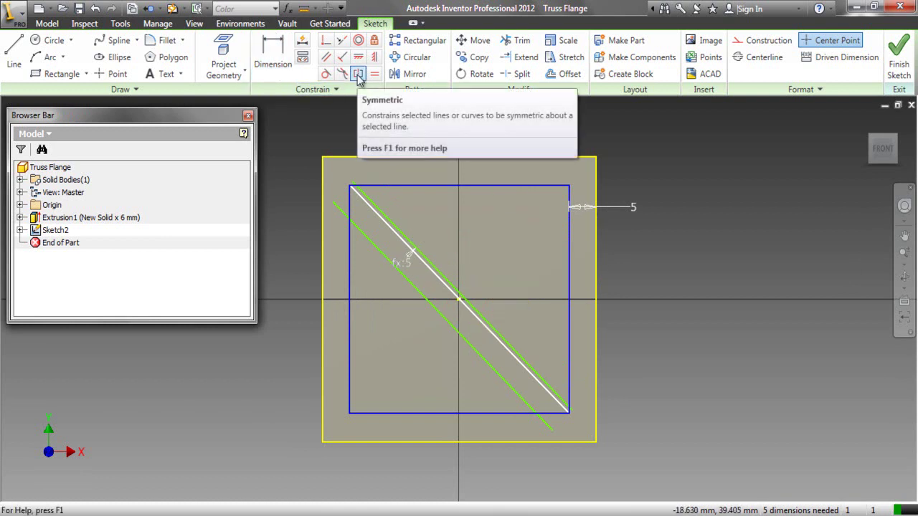
Step: Constrain the two offset lines to be symmetric about the center diagonal
{"action": "left_click", "coordinate": [358, 76]}
{"action": "scroll", "coordinate": [362, 181], "scroll_direction": "up", "scroll_amount": 3}
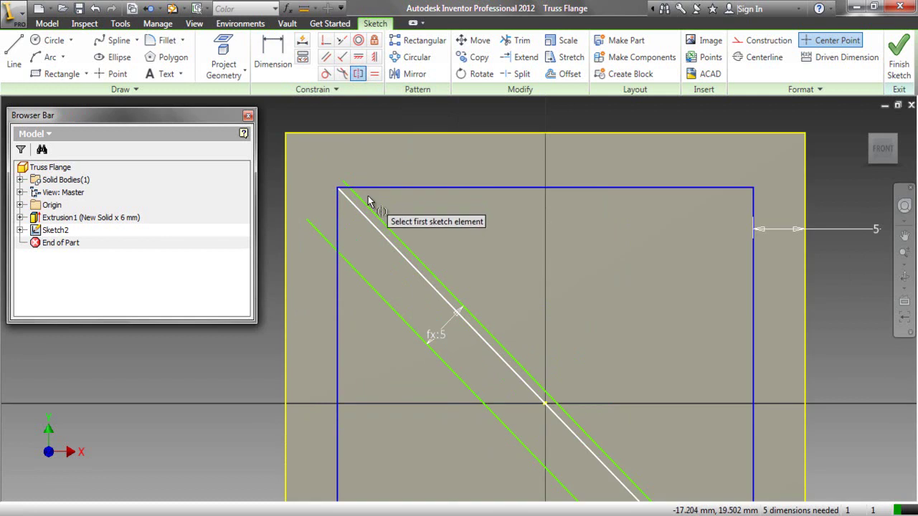
{"action": "left_click", "coordinate": [371, 207]}
{"action": "left_click", "coordinate": [351, 265]}
{"action": "left_click", "coordinate": [383, 242]}
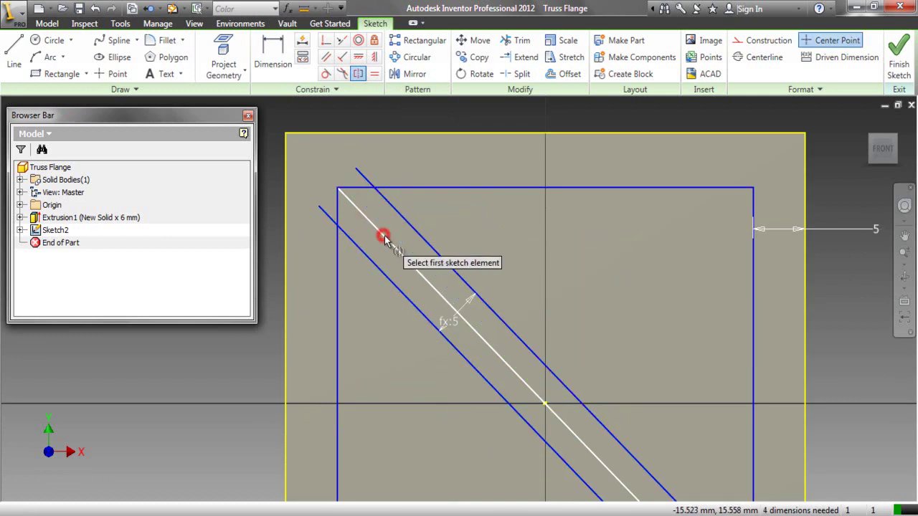
{"action": "right_click", "coordinate": [401, 157]}
{"action": "left_click", "coordinate": [360, 158]}
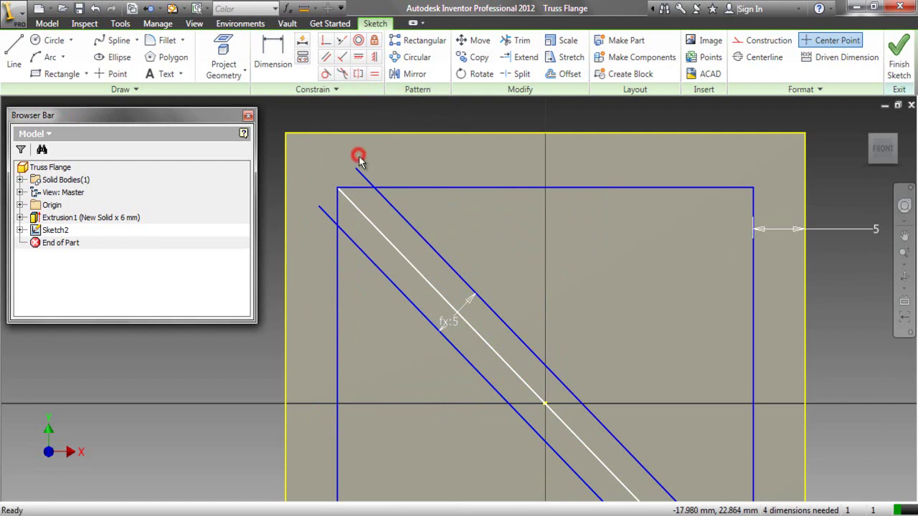
Step: Trim the ends of both offset lines that extend beyond the inner square at the two opposite corners
{"action": "left_click", "coordinate": [511, 43]}
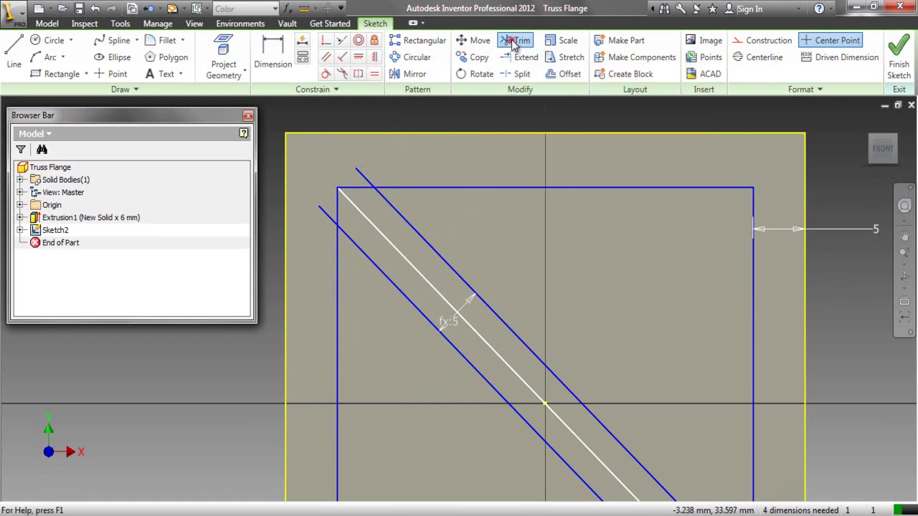
{"action": "left_click", "coordinate": [362, 175]}
{"action": "left_click", "coordinate": [323, 212]}
{"action": "left_click", "coordinate": [321, 209]}
{"action": "scroll", "coordinate": [321, 208], "scroll_direction": "down", "scroll_amount": 2}
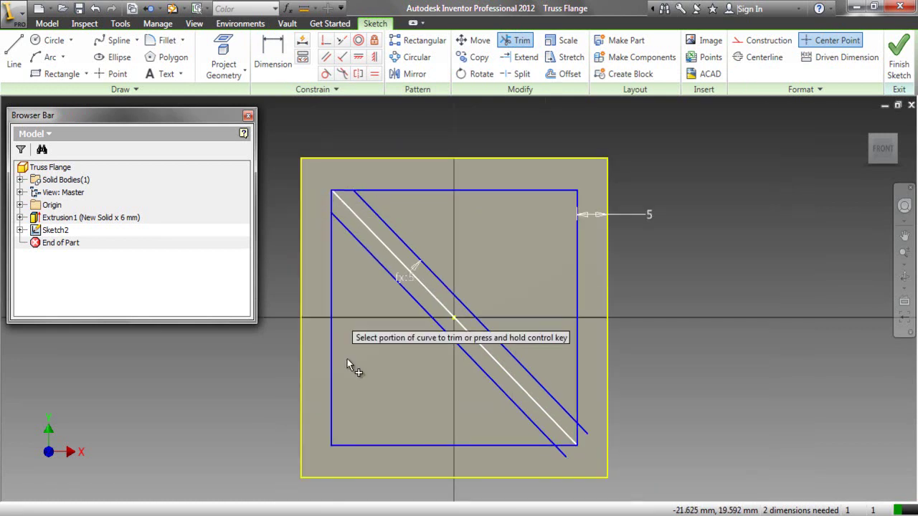
{"action": "left_click", "coordinate": [563, 453]}
{"action": "left_click", "coordinate": [586, 431]}
{"action": "right_click", "coordinate": [697, 352]}
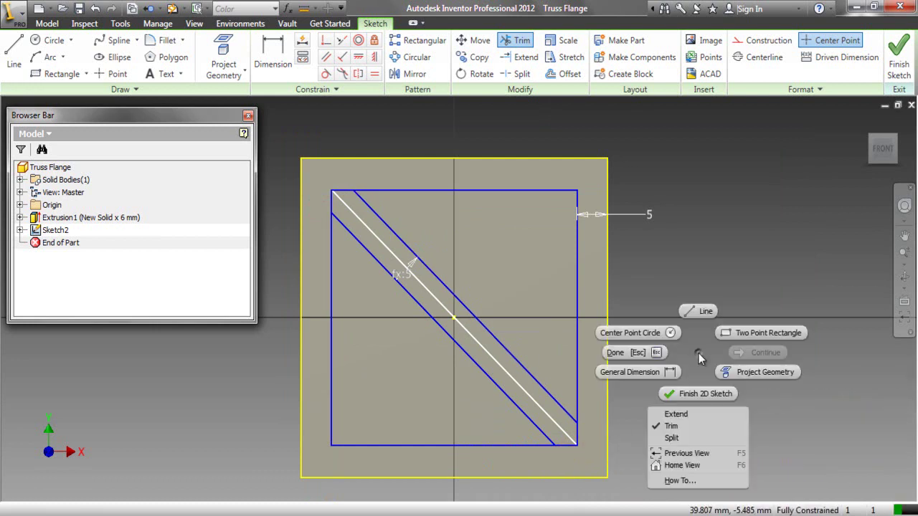
{"action": "left_click", "coordinate": [635, 352]}
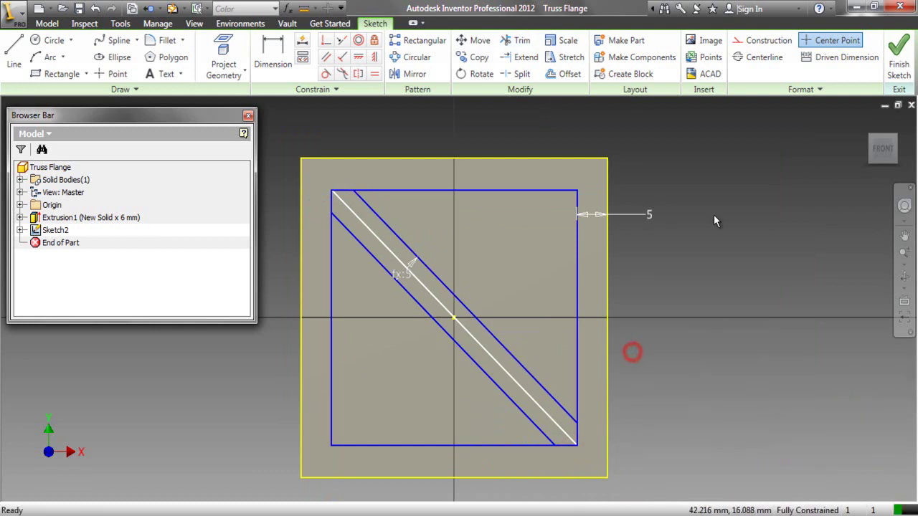
Step: Finish the sketch and extrude the two triangular regions as a cut through the plate with the extent All
{"action": "right_click", "coordinate": [706, 159]}
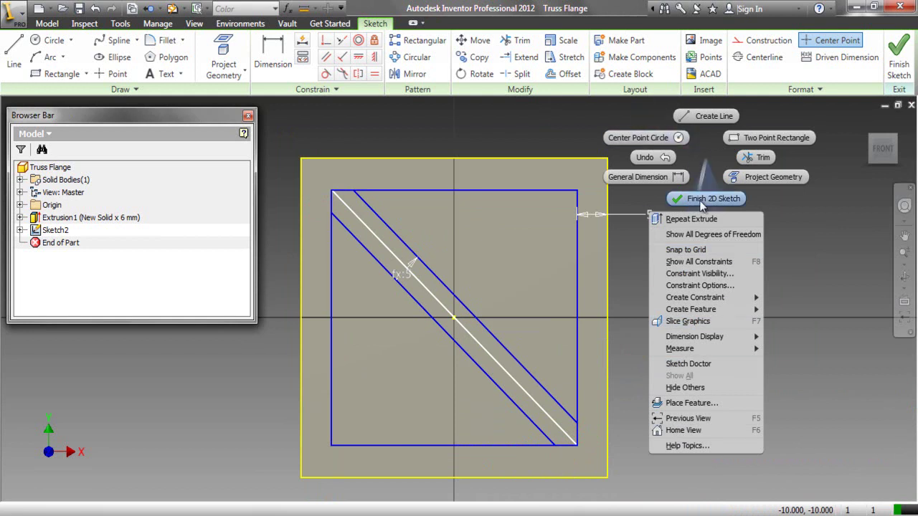
{"action": "left_click", "coordinate": [701, 198]}
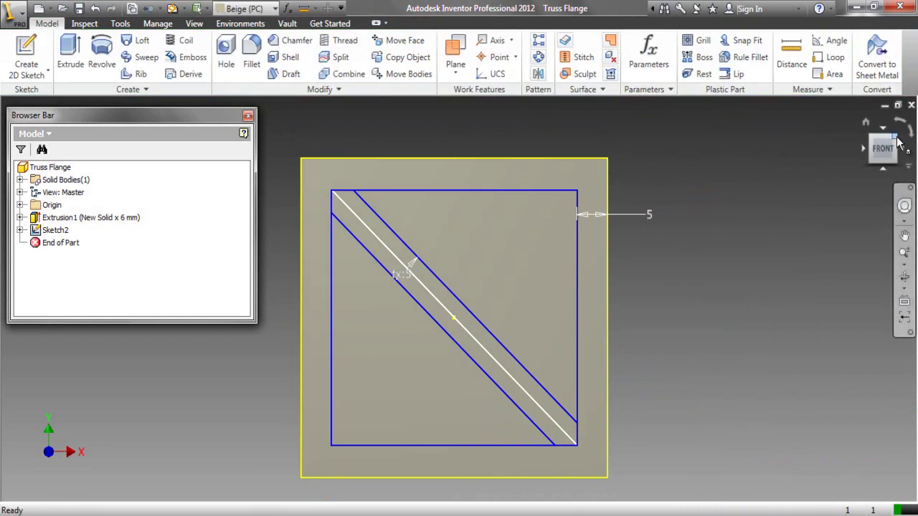
{"action": "left_click", "coordinate": [896, 137]}
{"action": "left_click", "coordinate": [70, 62]}
{"action": "left_click", "coordinate": [416, 247]}
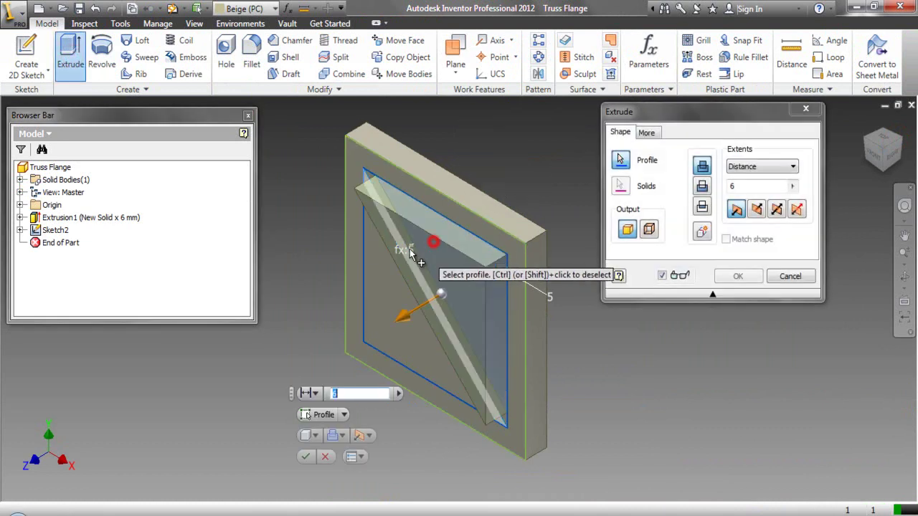
{"action": "left_click", "coordinate": [387, 278]}
{"action": "left_click", "coordinate": [702, 186]}
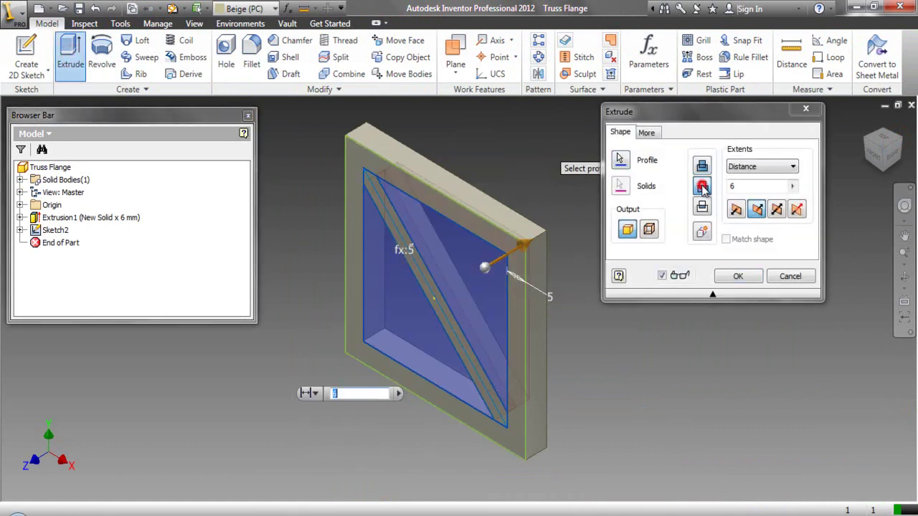
{"action": "left_click", "coordinate": [774, 171]}
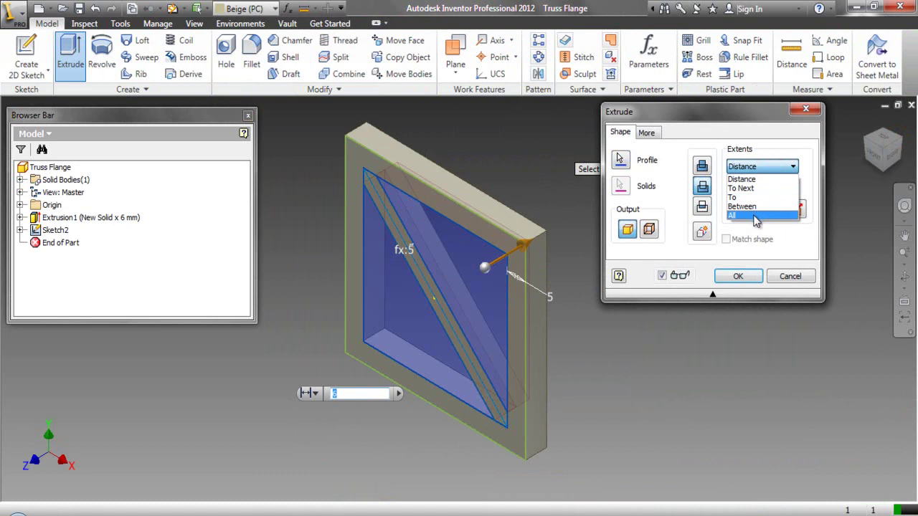
{"action": "left_click", "coordinate": [755, 213]}
{"action": "left_click", "coordinate": [731, 281]}
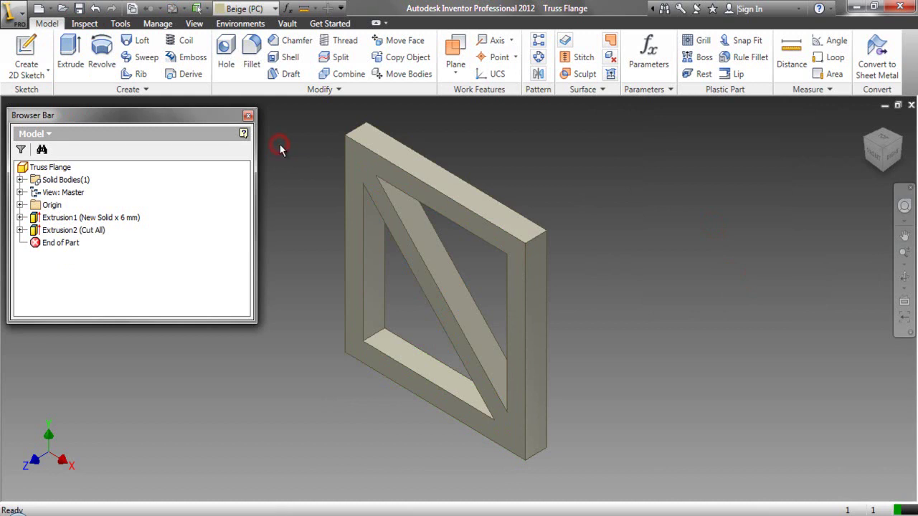
Step: Start a 2 mm fillet on the acute inner corner edges of both openings at one end of the diagonal member
{"action": "left_click", "coordinate": [251, 57]}
{"action": "left_click", "coordinate": [904, 276]}
{"action": "left_click_drag", "start_coordinate": [488, 305], "coordinate": [428, 287]}
{"action": "right_click", "coordinate": [428, 289]}
{"action": "left_click", "coordinate": [451, 297]}
{"action": "left_click", "coordinate": [444, 300]}
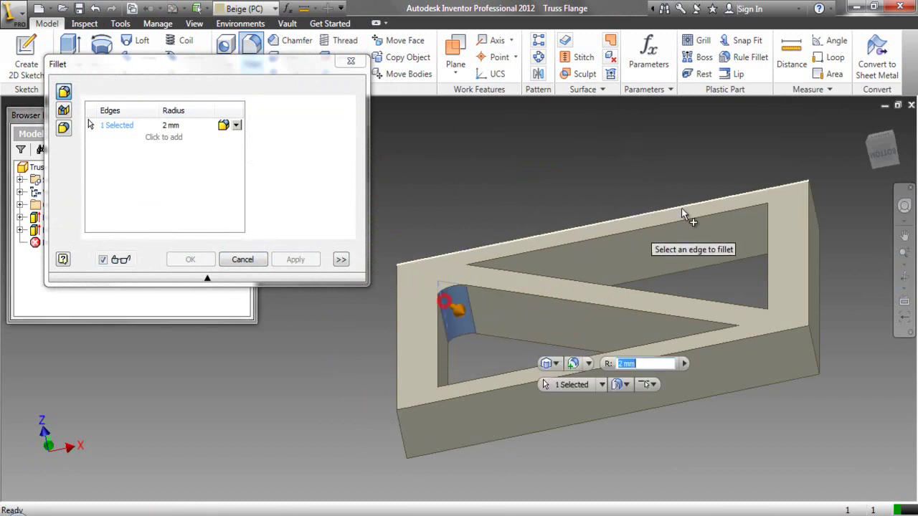
{"action": "left_click", "coordinate": [893, 143]}
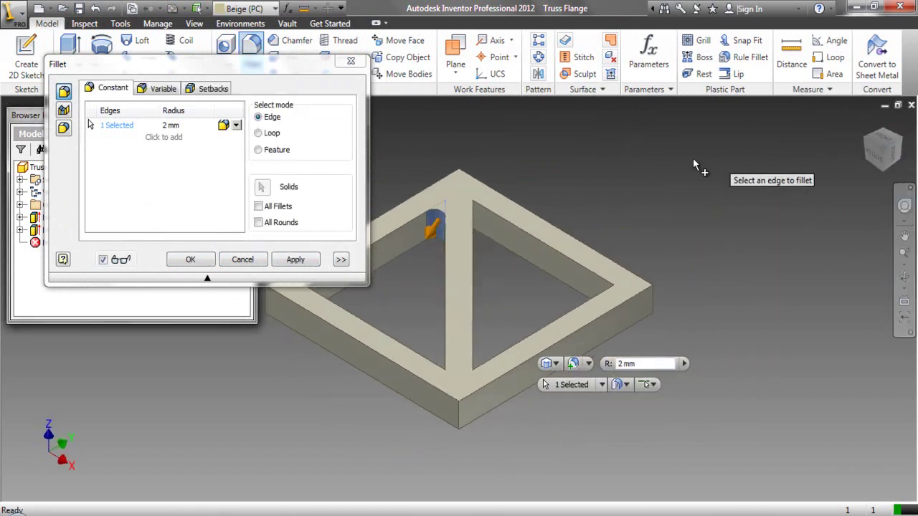
{"action": "scroll", "coordinate": [573, 287], "scroll_direction": "down", "scroll_amount": 5}
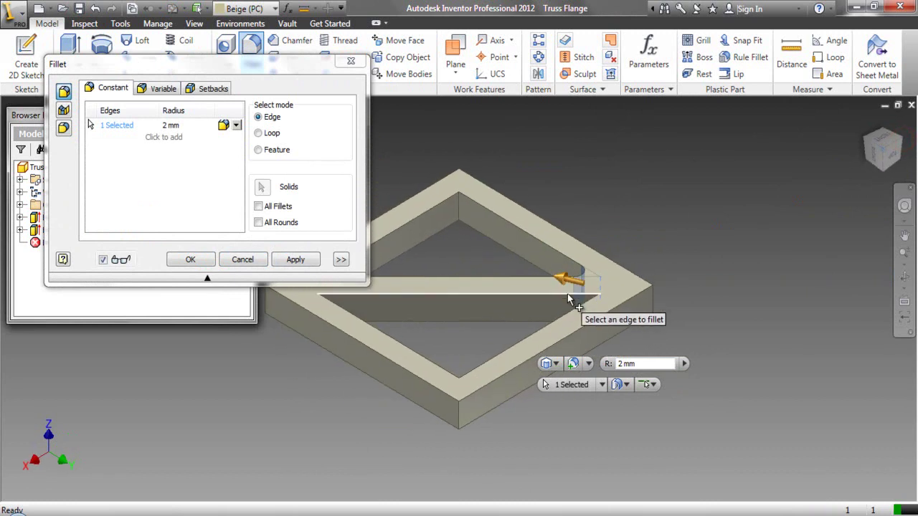
{"action": "left_click", "coordinate": [618, 316]}
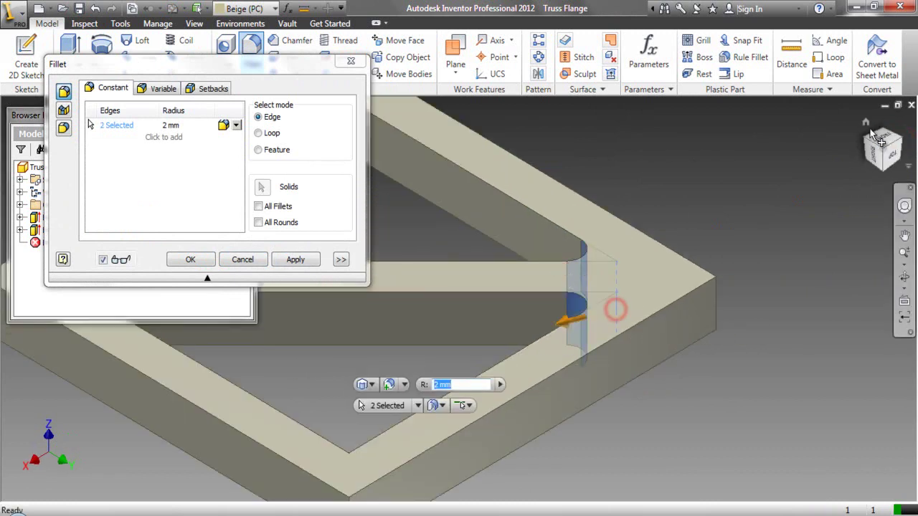
Step: Add the two acute inner corner edges at the diagonal member's other end and apply the 2 mm fillet
{"action": "left_click", "coordinate": [899, 142]}
{"action": "scroll", "coordinate": [449, 202], "scroll_direction": "down", "scroll_amount": 5}
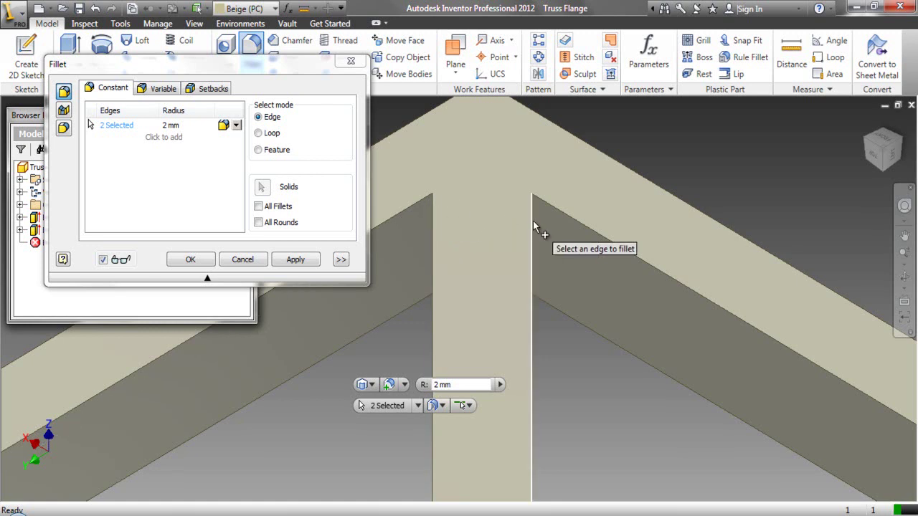
{"action": "left_click", "coordinate": [906, 278]}
{"action": "left_click_drag", "start_coordinate": [487, 311], "coordinate": [400, 304]}
{"action": "right_click", "coordinate": [399, 304]}
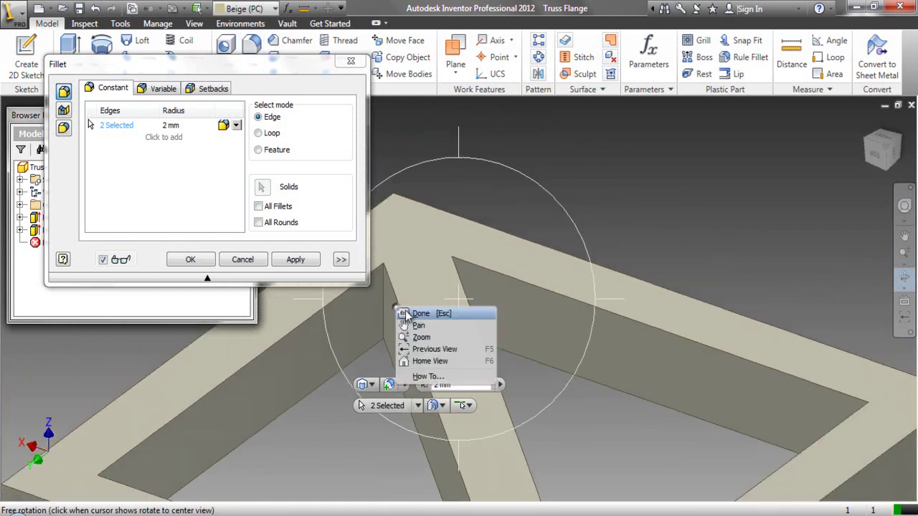
{"action": "left_click", "coordinate": [420, 311]}
{"action": "left_click", "coordinate": [385, 309]}
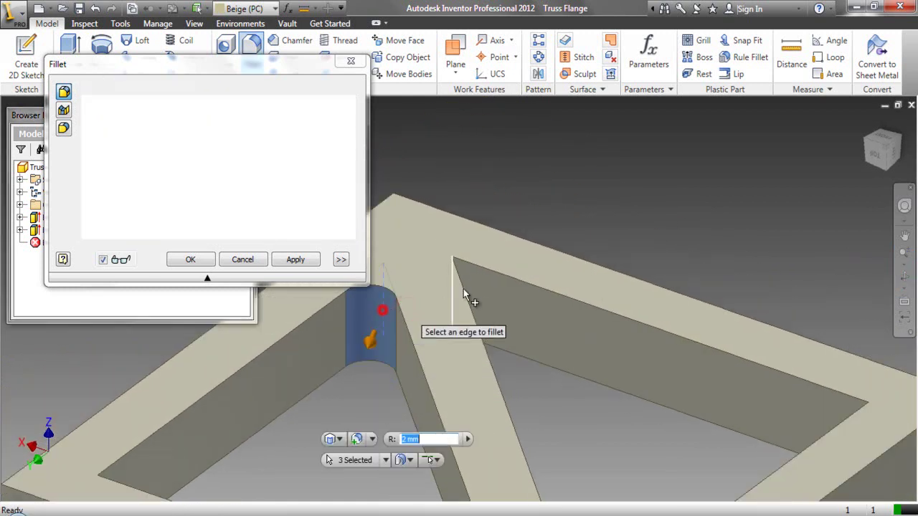
{"action": "left_click", "coordinate": [899, 275]}
{"action": "left_click_drag", "start_coordinate": [370, 341], "coordinate": [439, 329]}
{"action": "key", "text": "Escape"}
{"action": "left_click", "coordinate": [630, 344]}
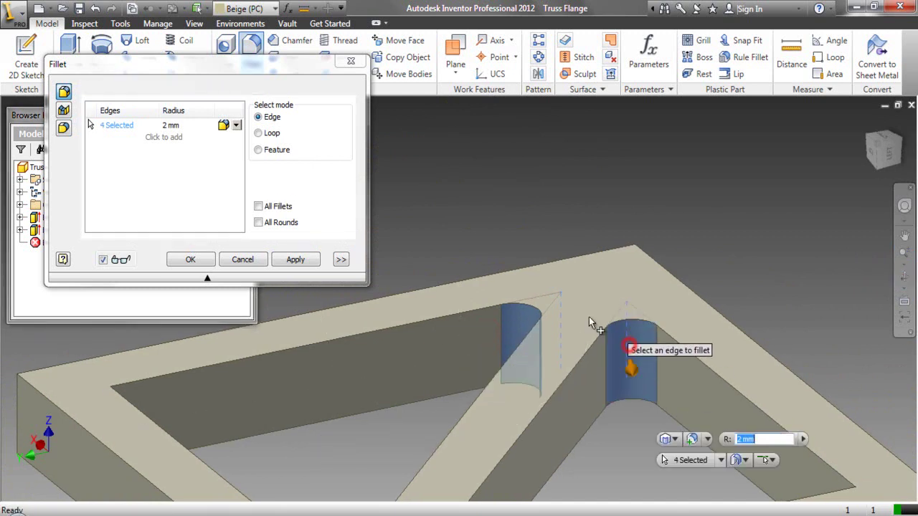
{"action": "left_click", "coordinate": [193, 259]}
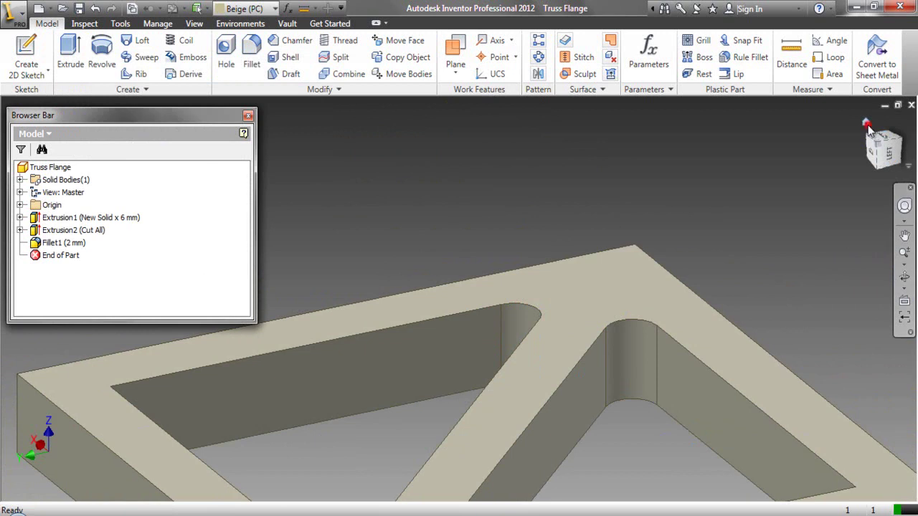
Step: Start a rectangular pattern with the base plate extrusion and the triangular cut extrusion as its features
{"action": "left_click", "coordinate": [866, 124]}
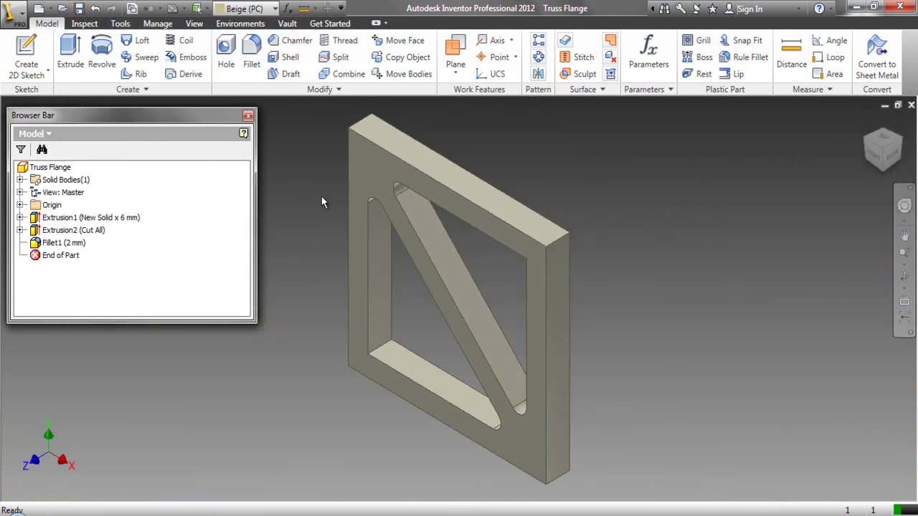
{"action": "left_click", "coordinate": [539, 45]}
{"action": "scroll", "coordinate": [656, 362], "scroll_direction": "down", "scroll_amount": 3}
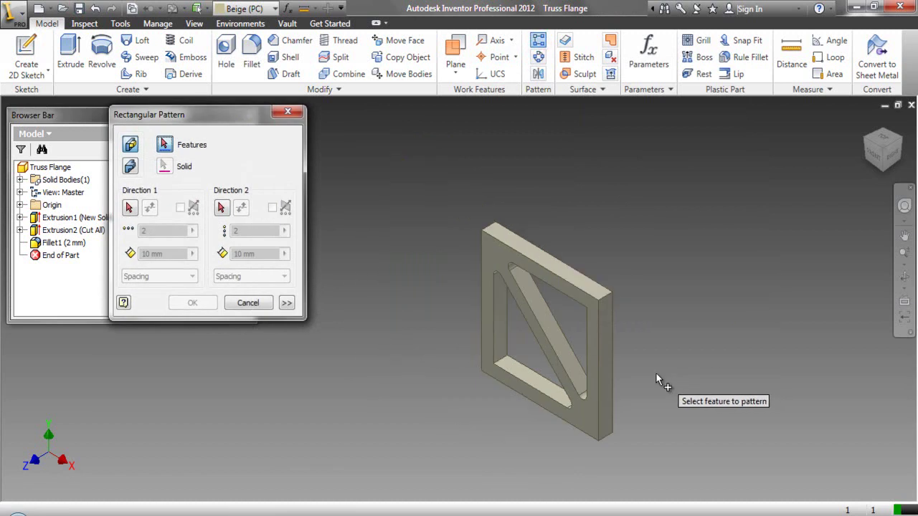
{"action": "left_click", "coordinate": [607, 372]}
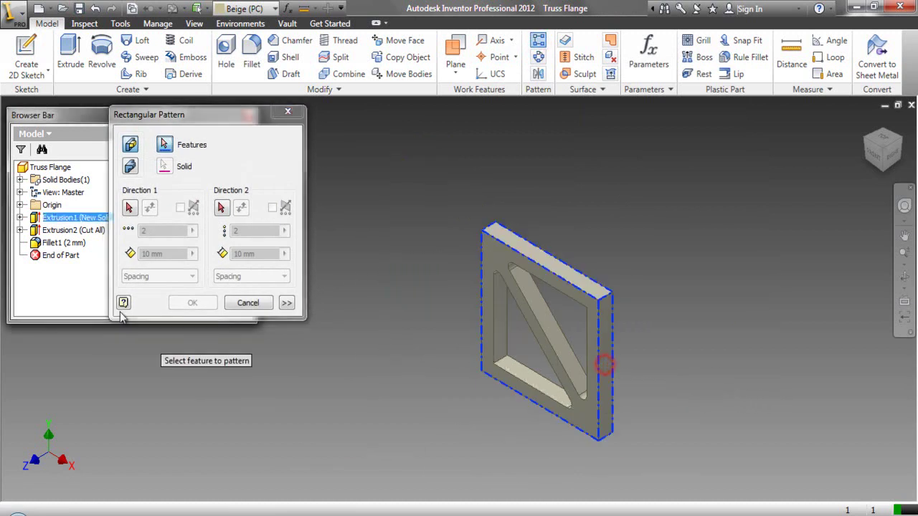
{"action": "left_click", "coordinate": [89, 230]}
{"action": "left_click", "coordinate": [275, 159]}
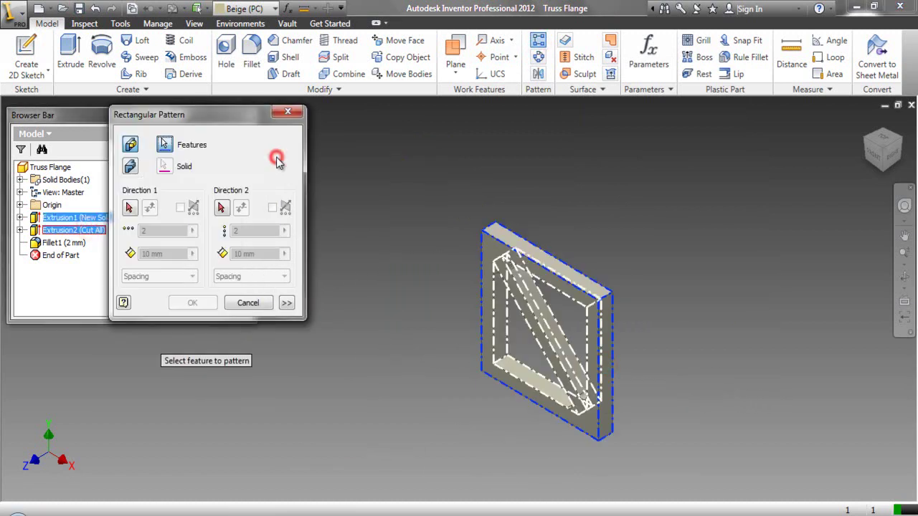
Step: Set the pattern's first direction along the plate's lower front edge with 6 instances spaced 45 mm apart
{"action": "left_click", "coordinate": [130, 208]}
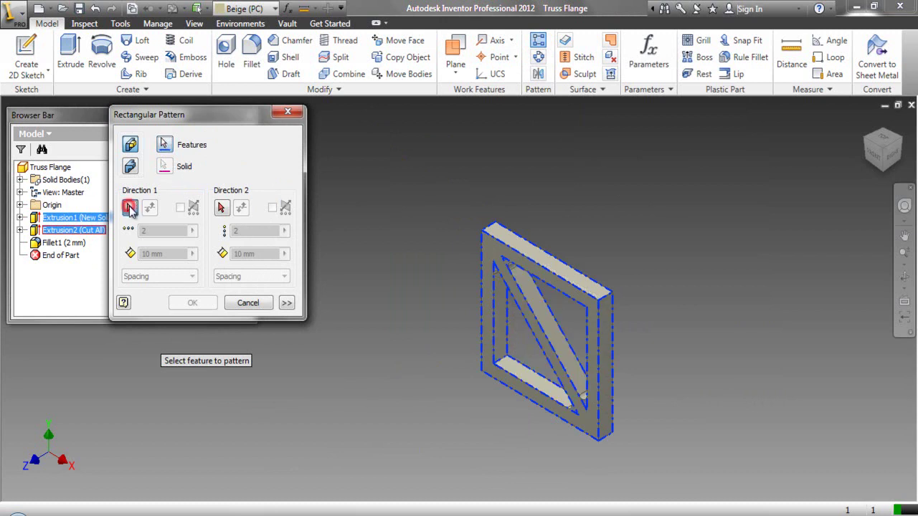
{"action": "left_click", "coordinate": [534, 400]}
{"action": "left_click_drag", "start_coordinate": [157, 230], "coordinate": [139, 236]}
{"action": "type", "text": "6"}
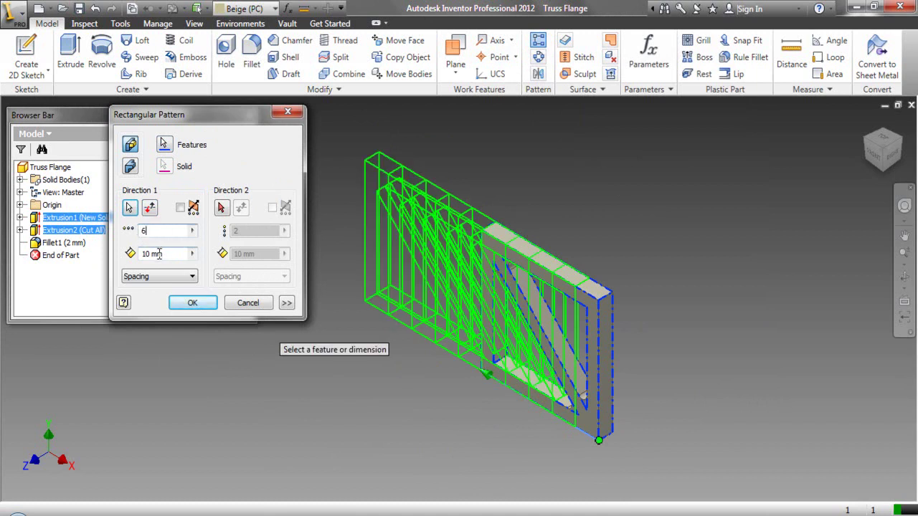
{"action": "double_click", "coordinate": [150, 253]}
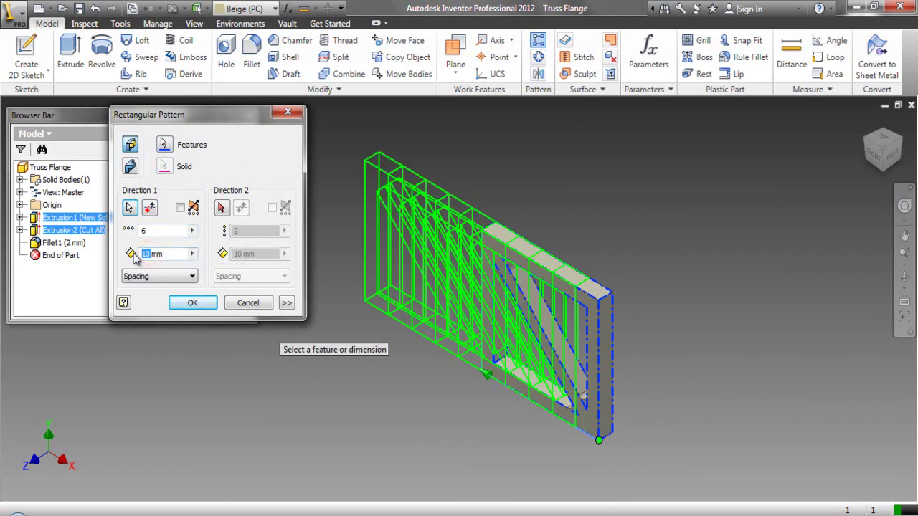
{"action": "type", "text": "45"}
{"action": "scroll", "coordinate": [722, 369], "scroll_direction": "down", "scroll_amount": 3}
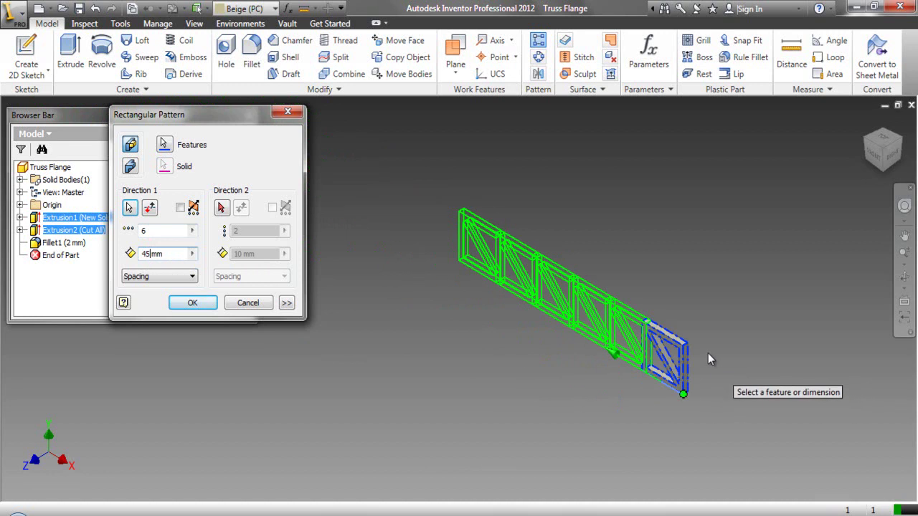
Step: Apply the pattern of the two extrusions and start another rectangular pattern with the 2 mm fillet as its feature
{"action": "left_click", "coordinate": [192, 303]}
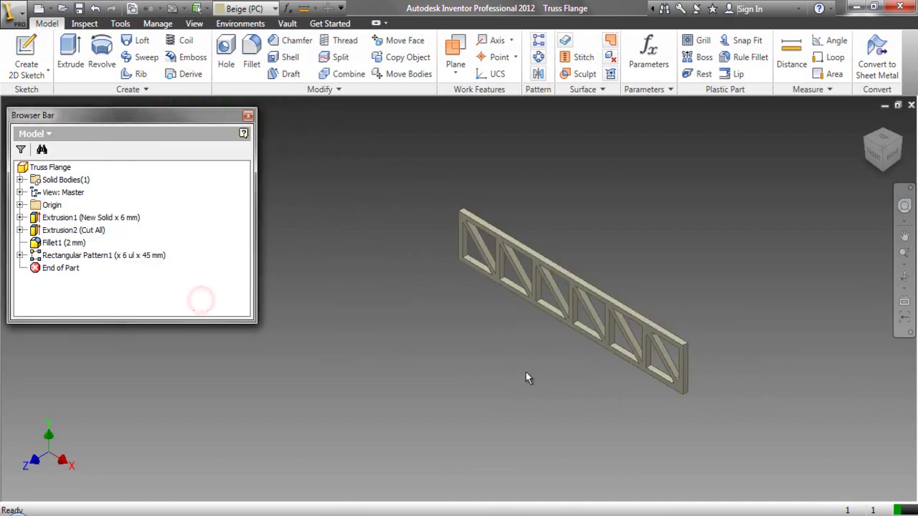
{"action": "right_click", "coordinate": [597, 191]}
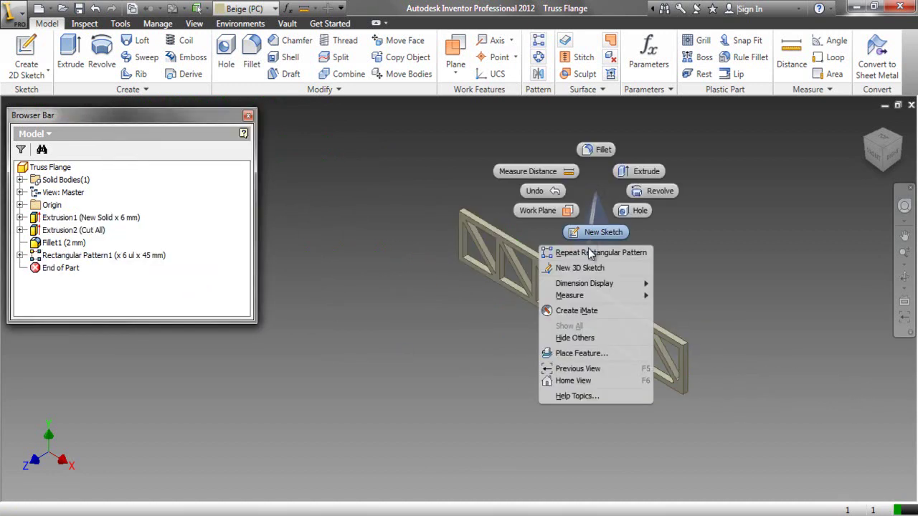
{"action": "left_click", "coordinate": [606, 198]}
{"action": "left_click_drag", "start_coordinate": [184, 122], "coordinate": [303, 121]}
{"action": "scroll", "coordinate": [521, 365], "scroll_direction": "down", "scroll_amount": 3}
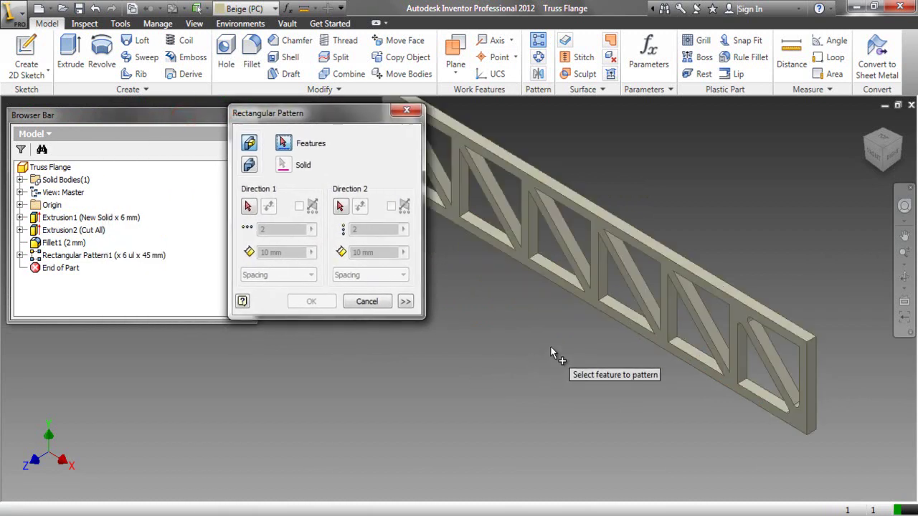
{"action": "left_click", "coordinate": [62, 242]}
{"action": "left_click", "coordinate": [371, 162]}
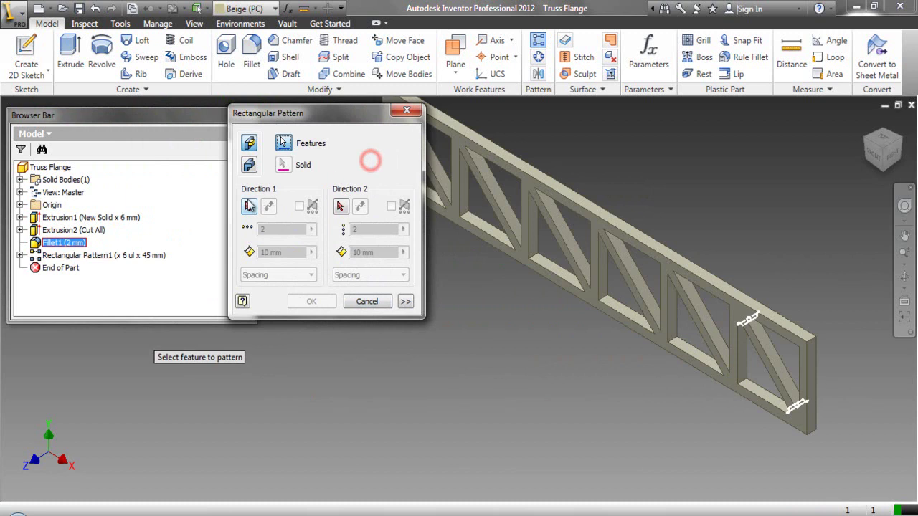
Step: Pattern the fillet along the flange's lower front edge with 6 instances spaced 45 mm apart
{"action": "left_click", "coordinate": [605, 323]}
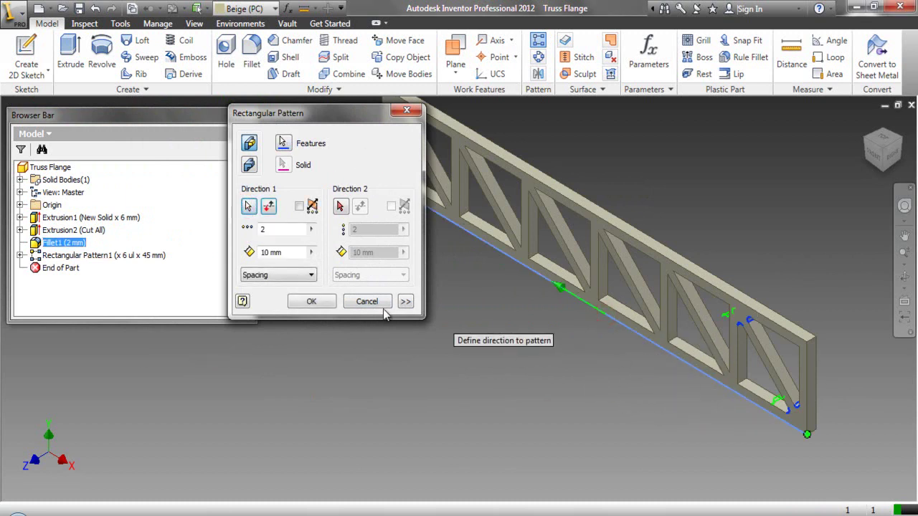
{"action": "double_click", "coordinate": [272, 230]}
{"action": "type", "text": "6"}
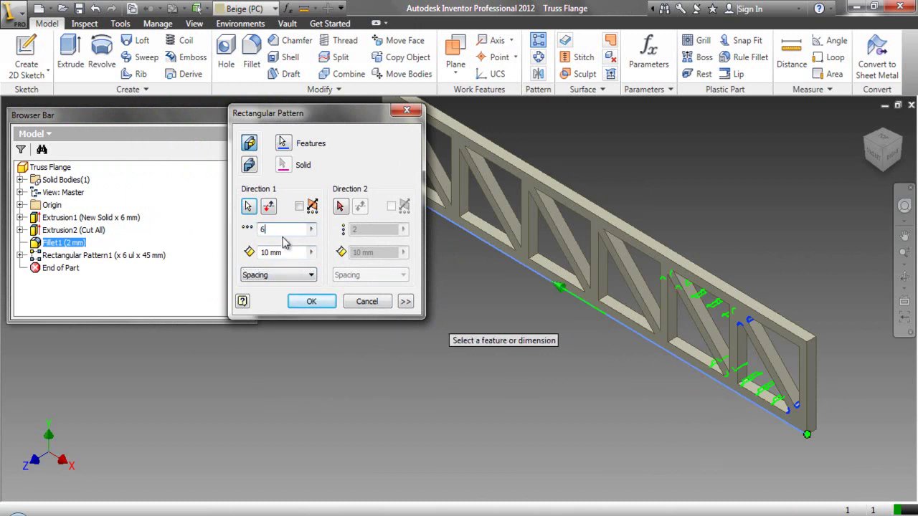
{"action": "double_click", "coordinate": [266, 253]}
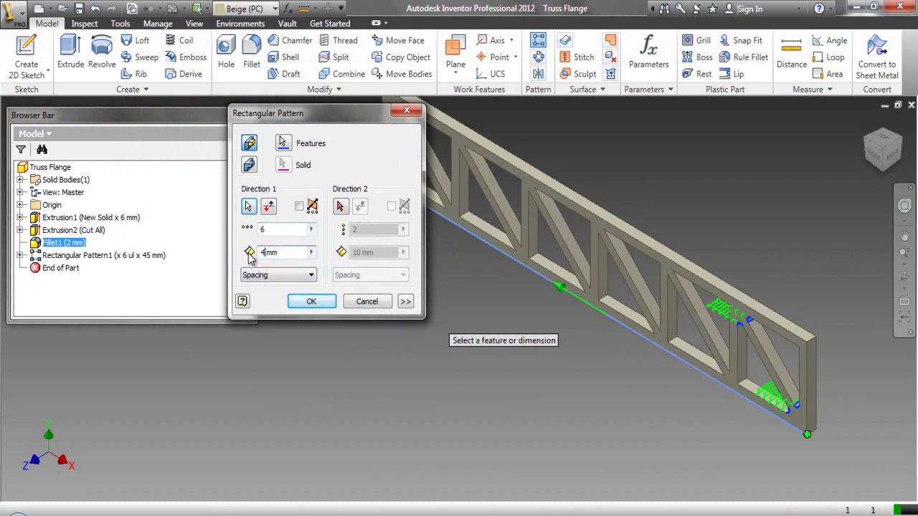
{"action": "left_click", "coordinate": [311, 301]}
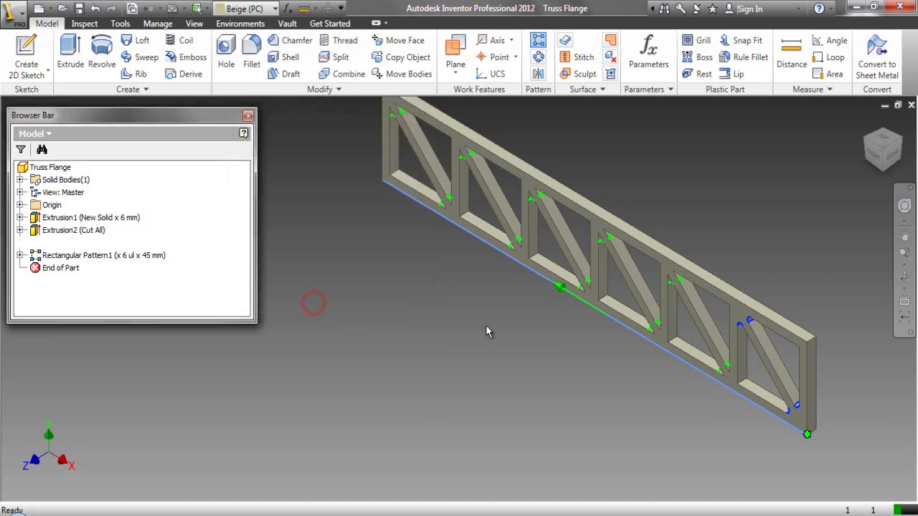
Step: Examine the patterned fillets at the diagonal members' ends up close and from the front, ending in an angled view
{"action": "scroll", "coordinate": [454, 204], "scroll_direction": "up", "scroll_amount": 5}
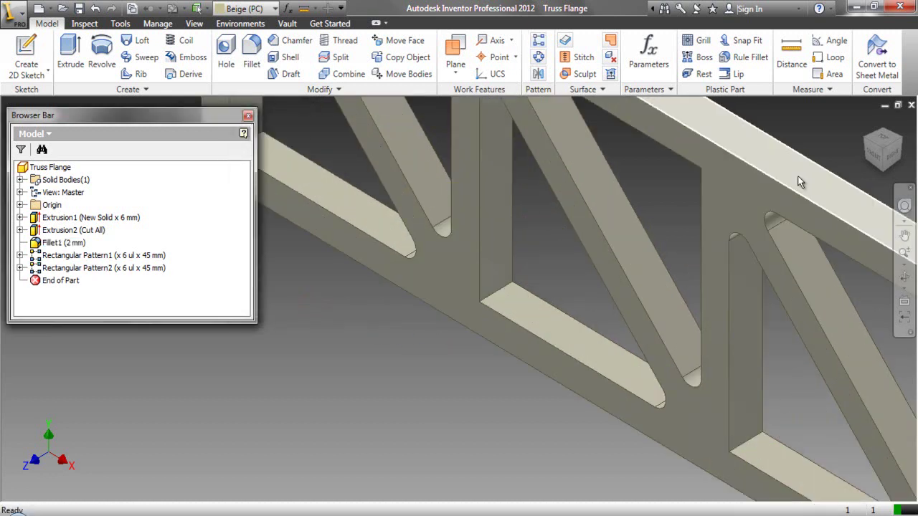
{"action": "left_click", "coordinate": [867, 164]}
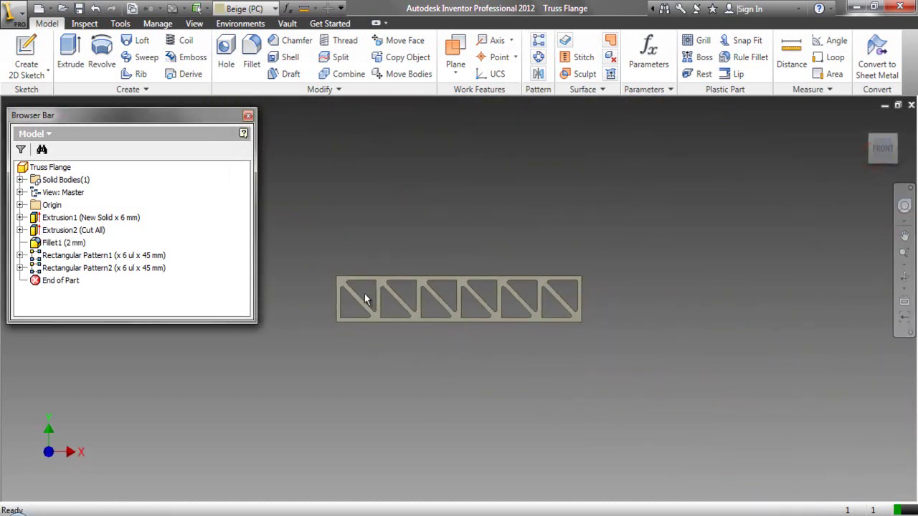
{"action": "scroll", "coordinate": [364, 300], "scroll_direction": "up", "scroll_amount": 6}
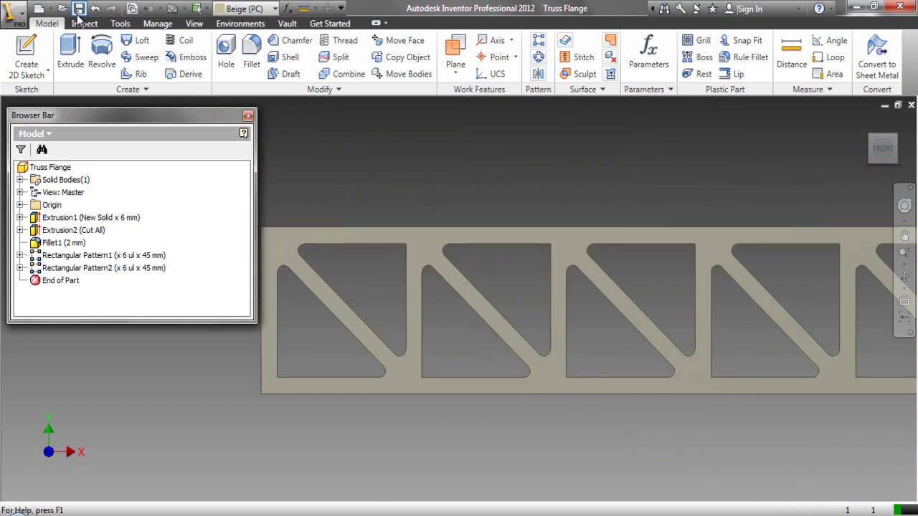
{"action": "left_click", "coordinate": [894, 138]}
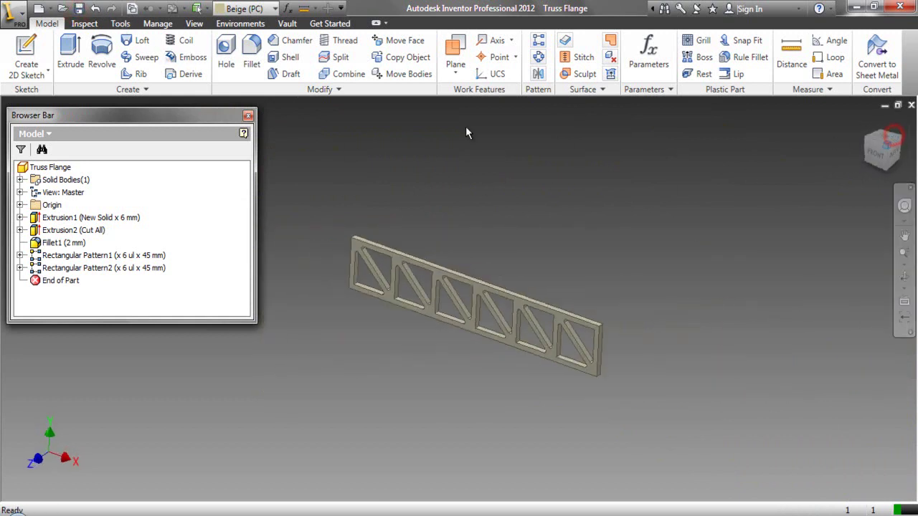
Step: Show the finished truss flange enlarged in isometric view on a clean screen to examine all six bays
{"action": "left_click", "coordinate": [194, 22]}
{"action": "left_click", "coordinate": [518, 66]}
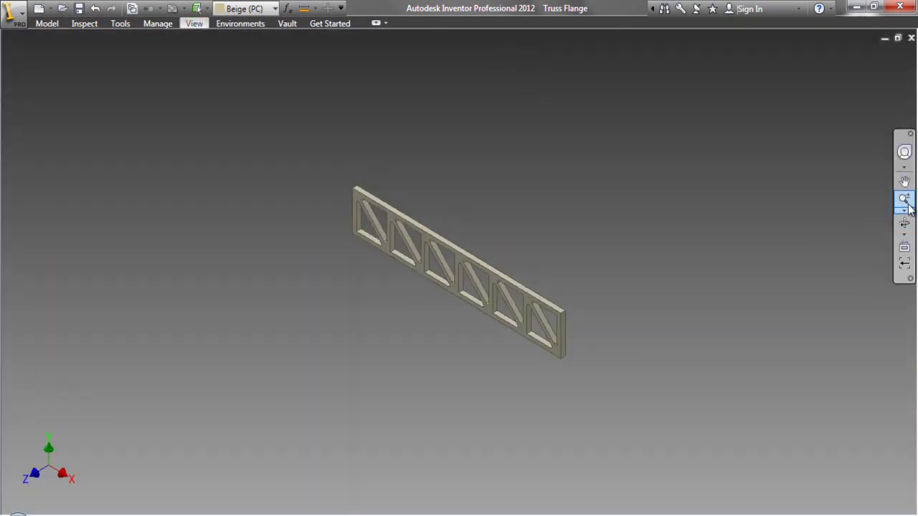
{"action": "left_click", "coordinate": [904, 199]}
{"action": "left_click_drag", "start_coordinate": [459, 210], "coordinate": [470, 284]}
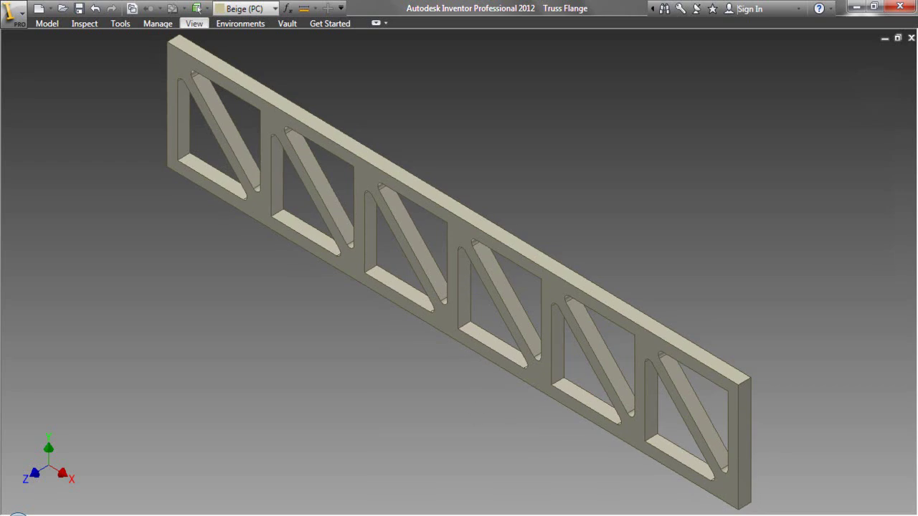
Step: Leave the clean screen display and return to the modelling tools with the full interface restored
{"action": "right_click", "coordinate": [534, 137]}
{"action": "left_click", "coordinate": [545, 141]}
{"action": "left_click", "coordinate": [194, 23]}
{"action": "left_click", "coordinate": [517, 61]}
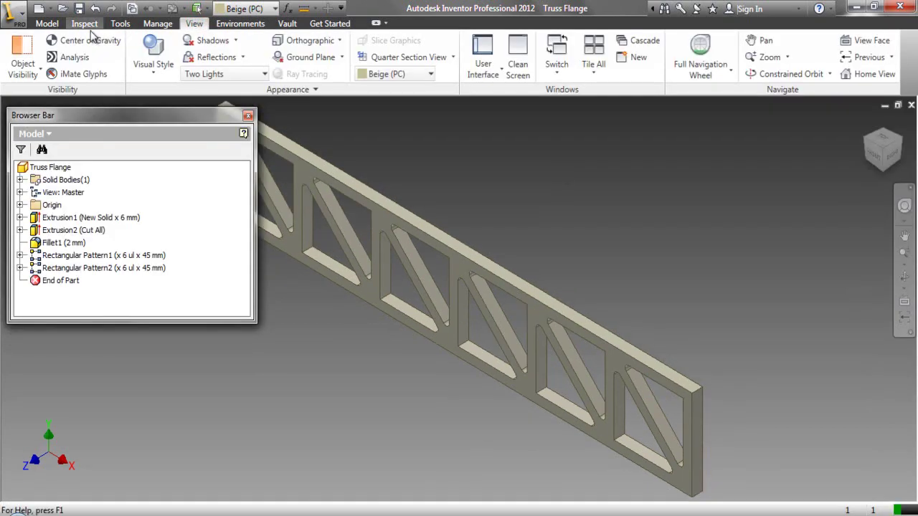
{"action": "left_click", "coordinate": [46, 23]}
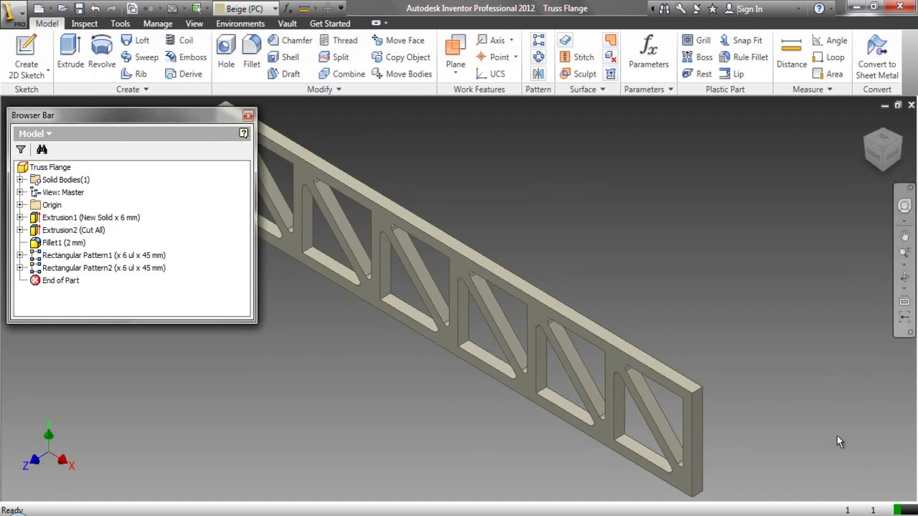